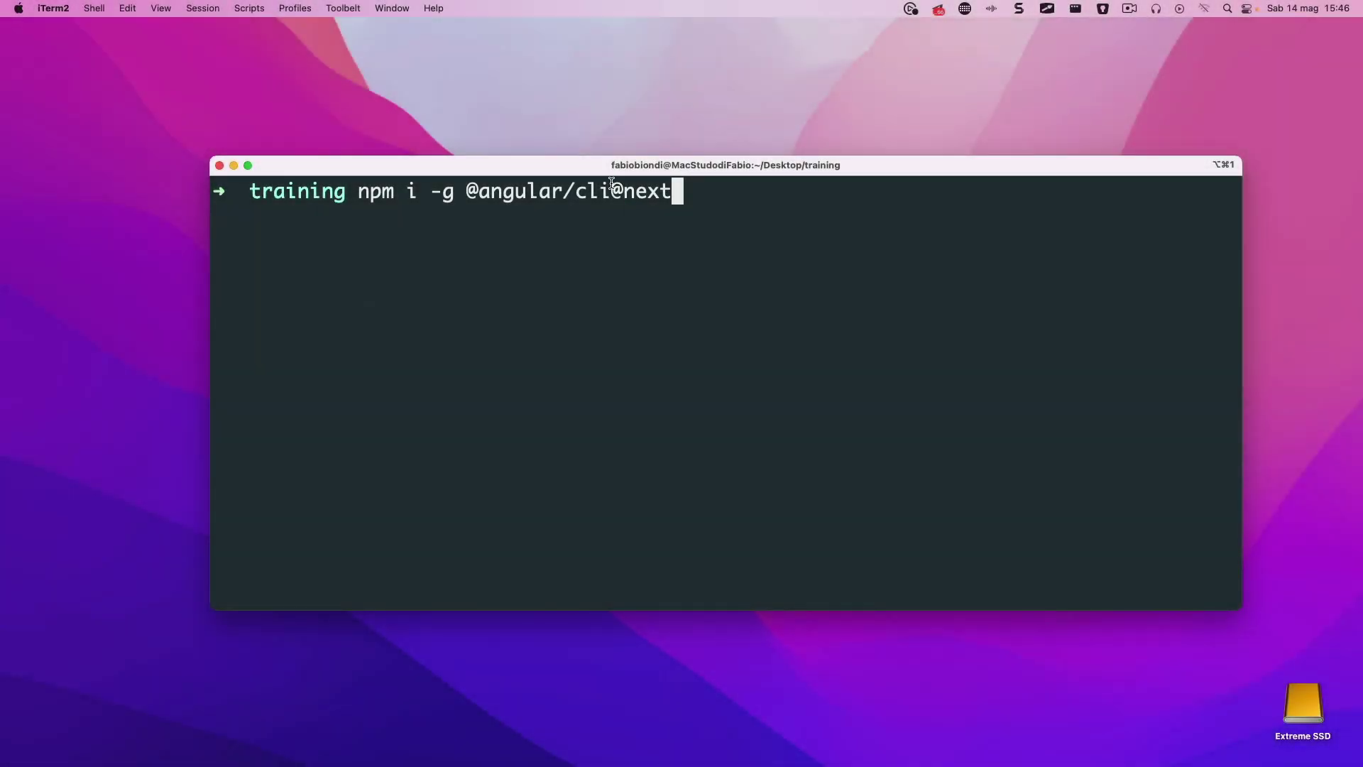
drag(614, 191, 684, 191)
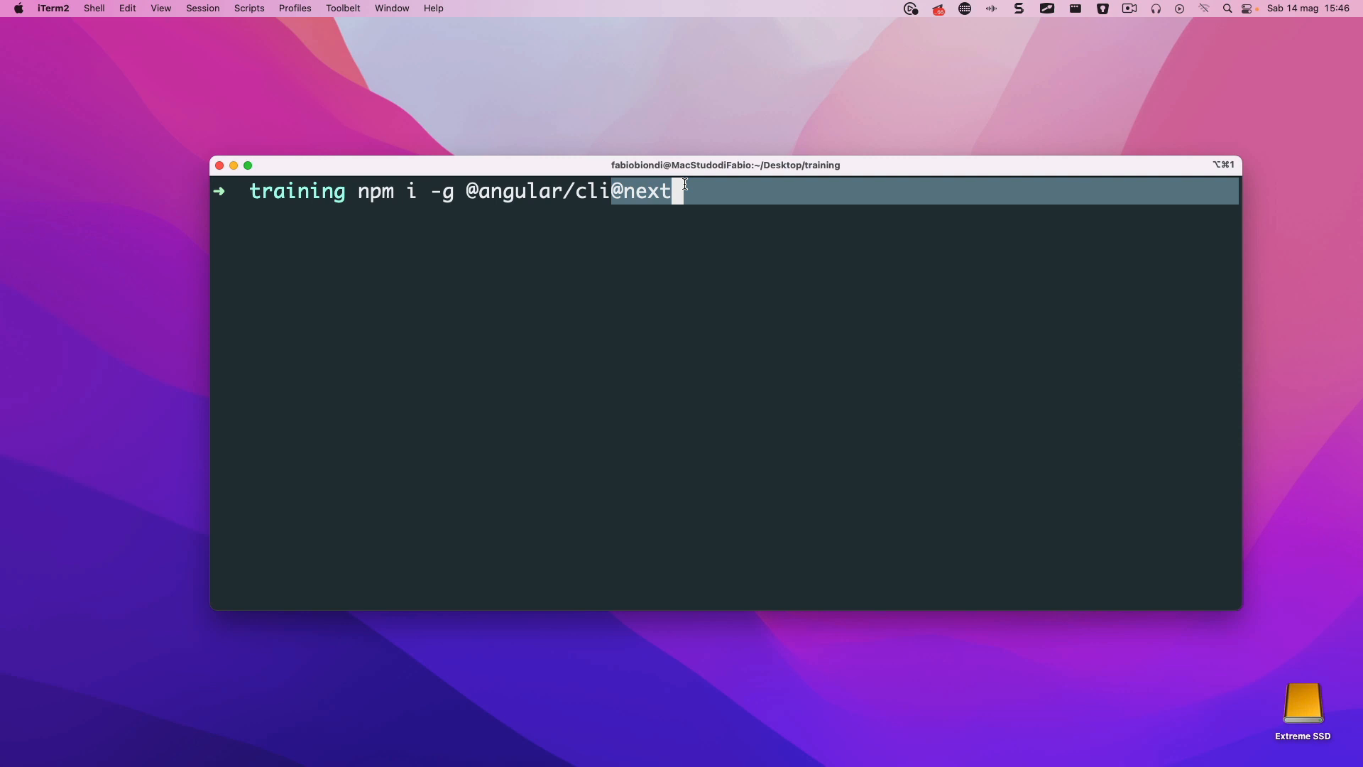
click(683, 191)
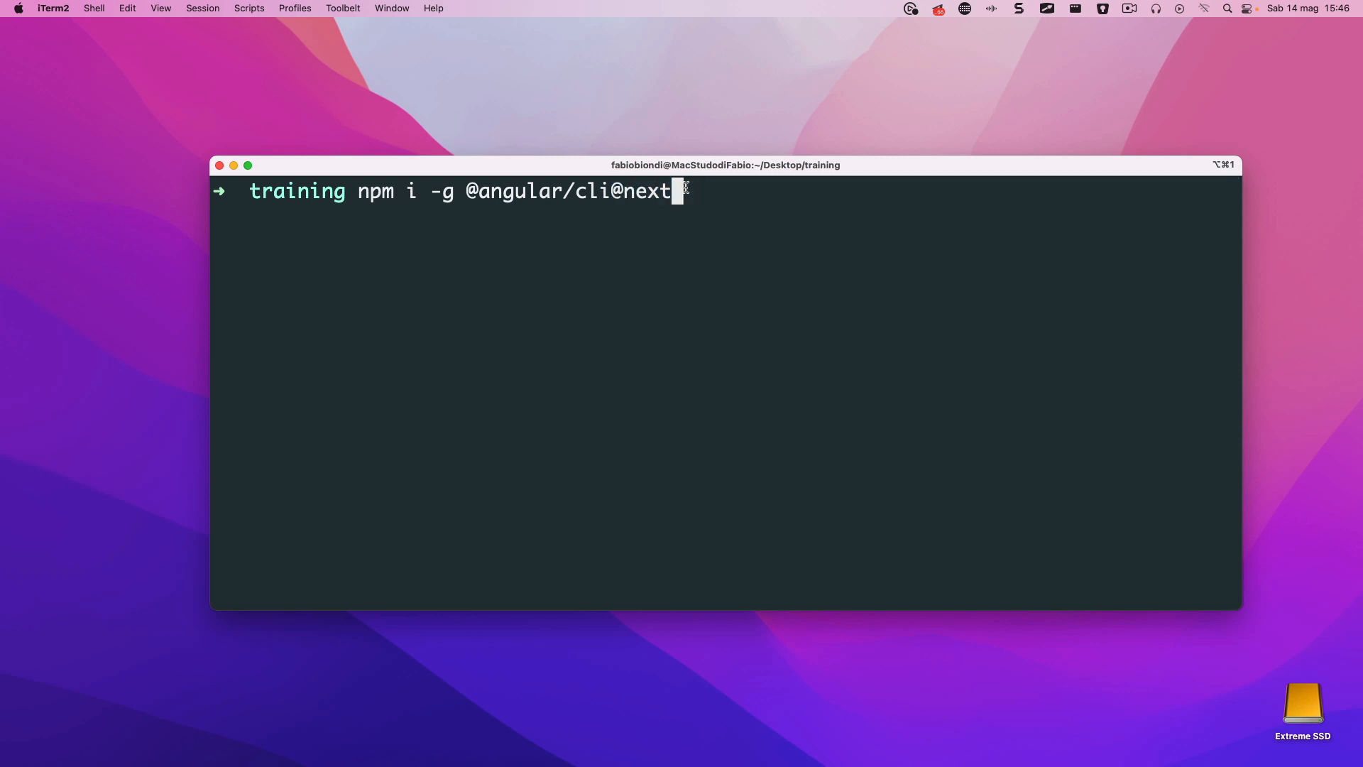
key(Return)
text(ng new)
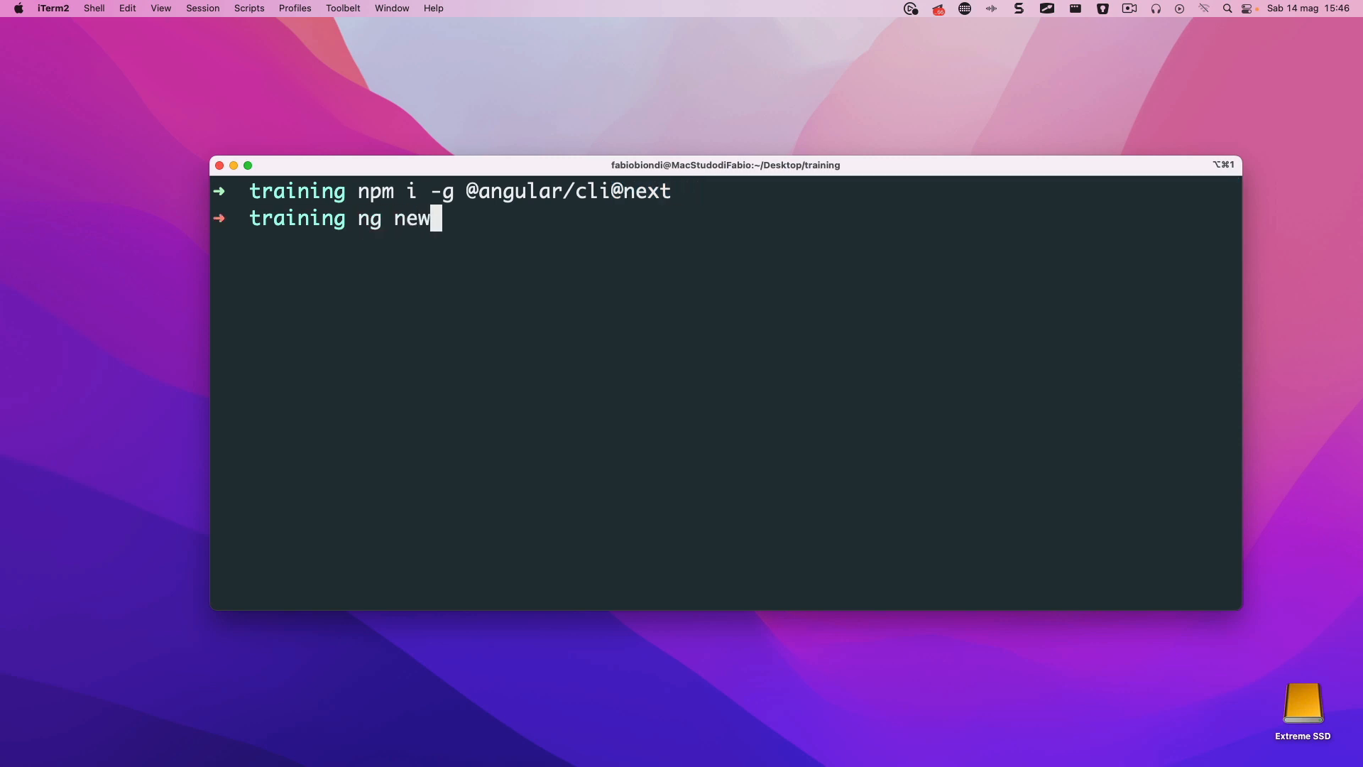
text( angular14-demo)
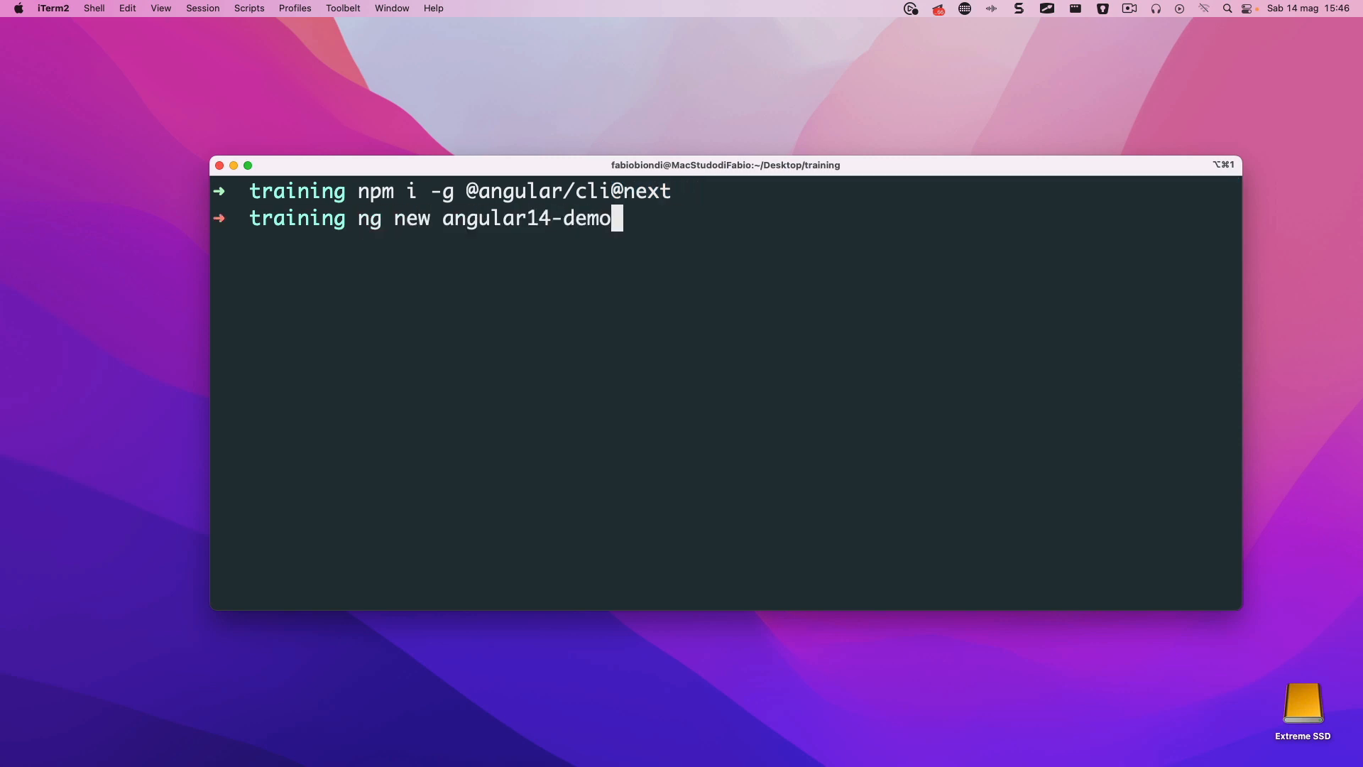
text( -s -S -t)
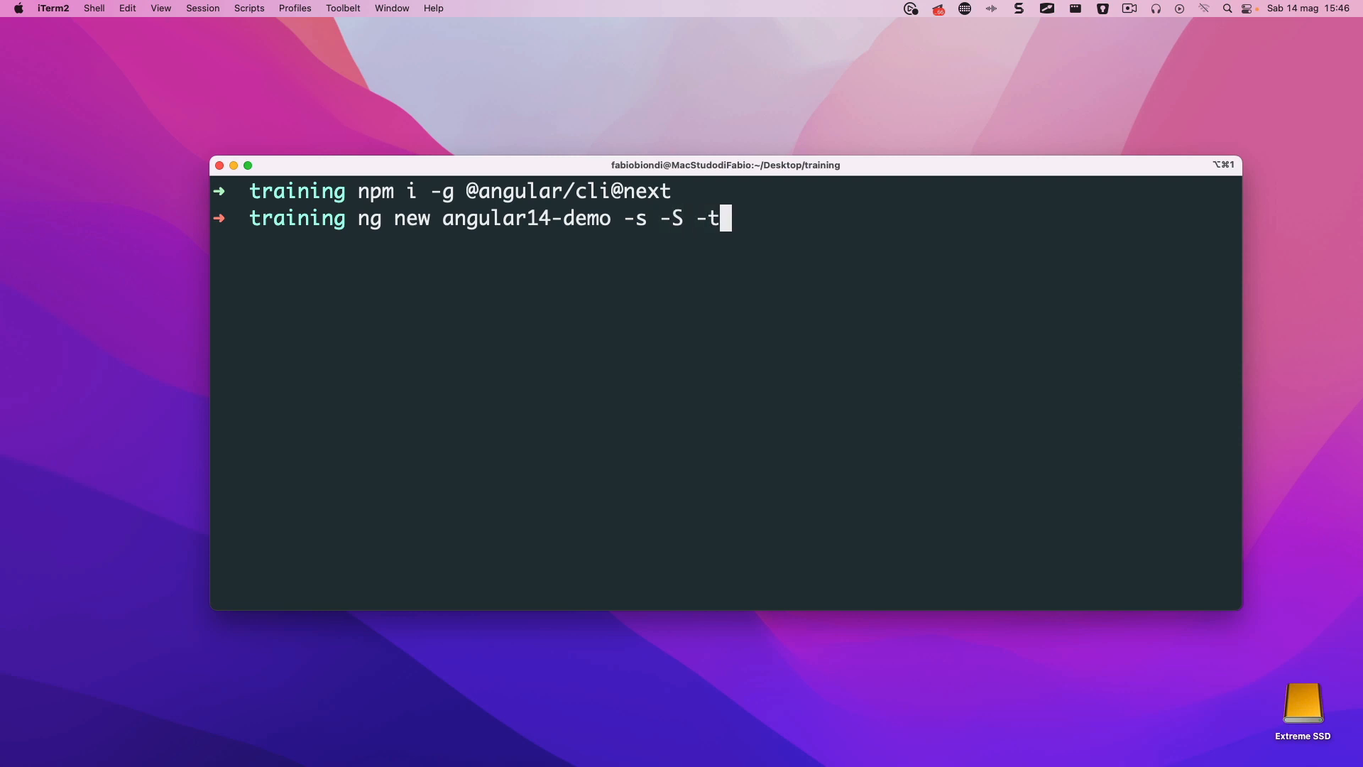
key(Return)
text(y)
key(Return)
key(Return)
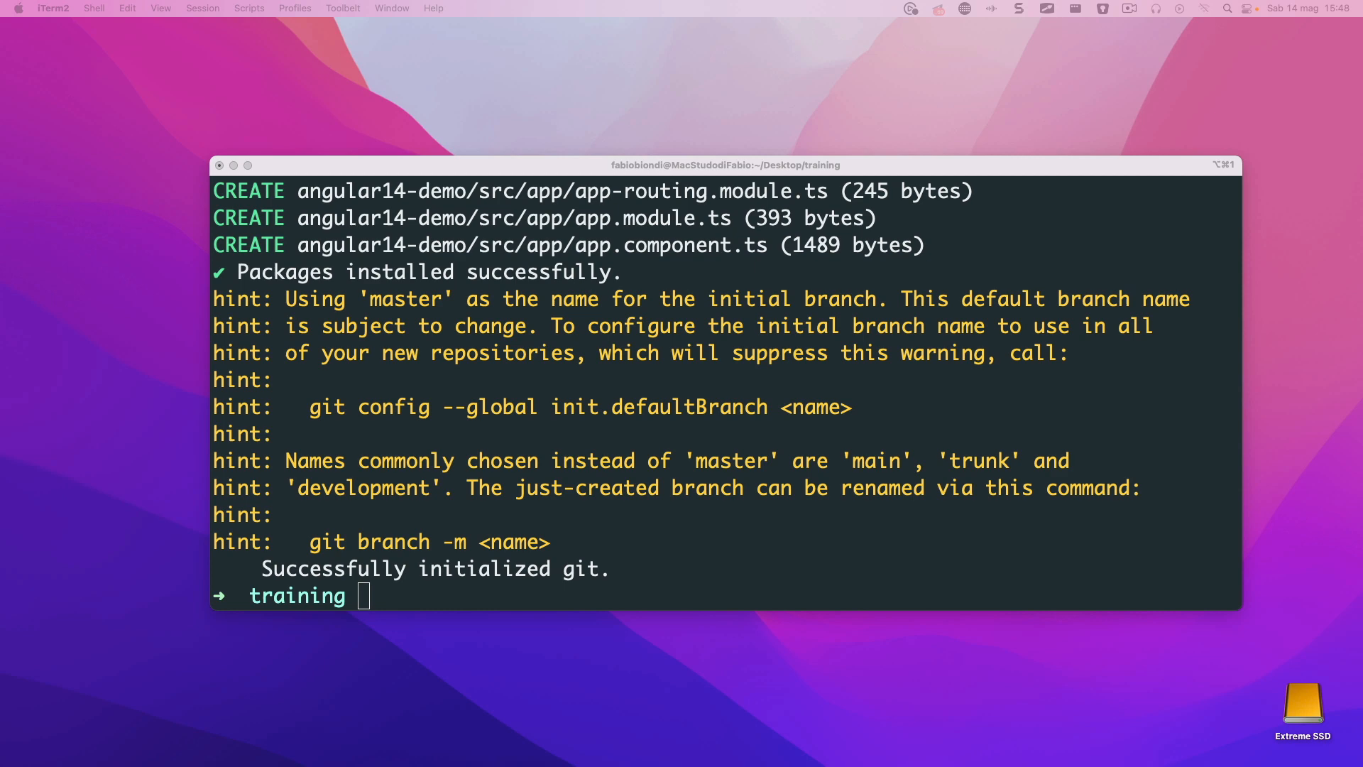
Clear the terminal, cd into angular14-demo and launch WebStorm on the folder.
key(ctrl+l)
text(cd angular14-demo)
key(Return)
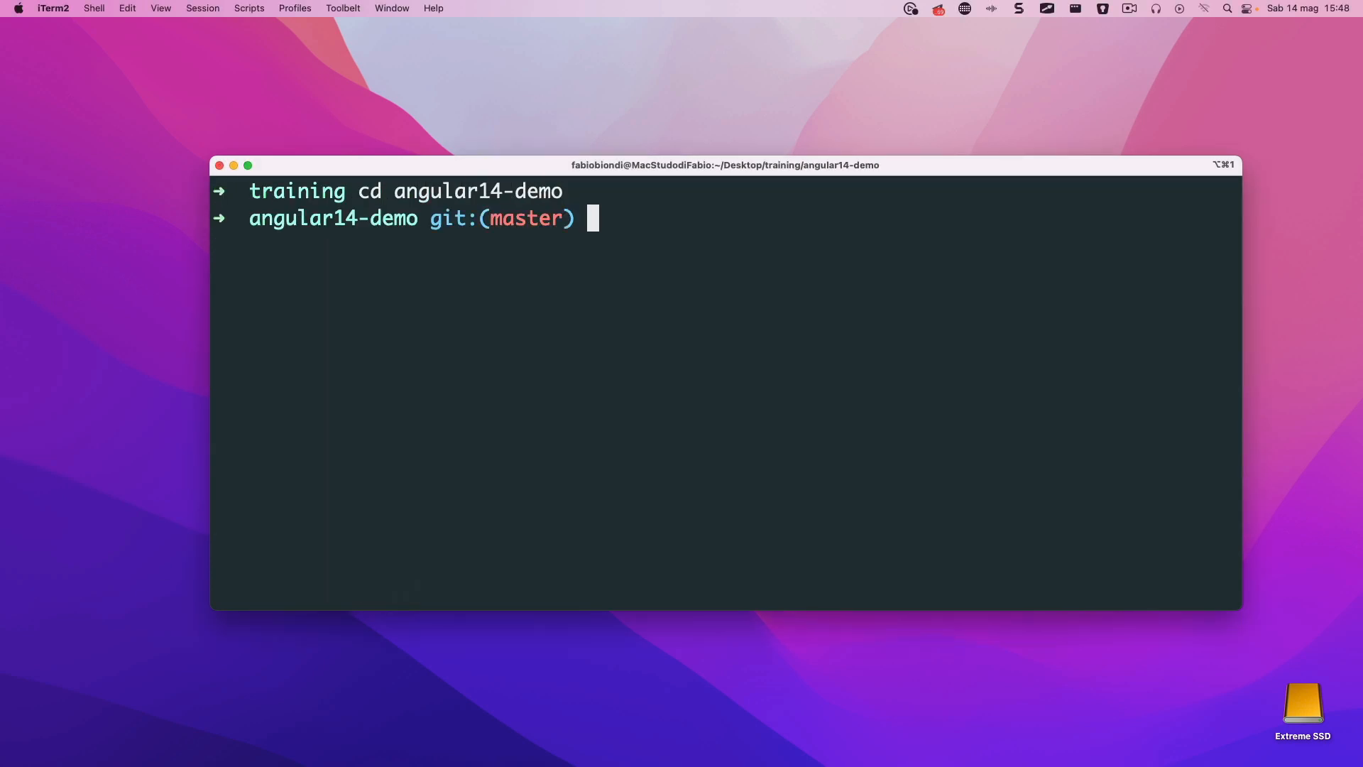
text(webstorm .)
key(Return)
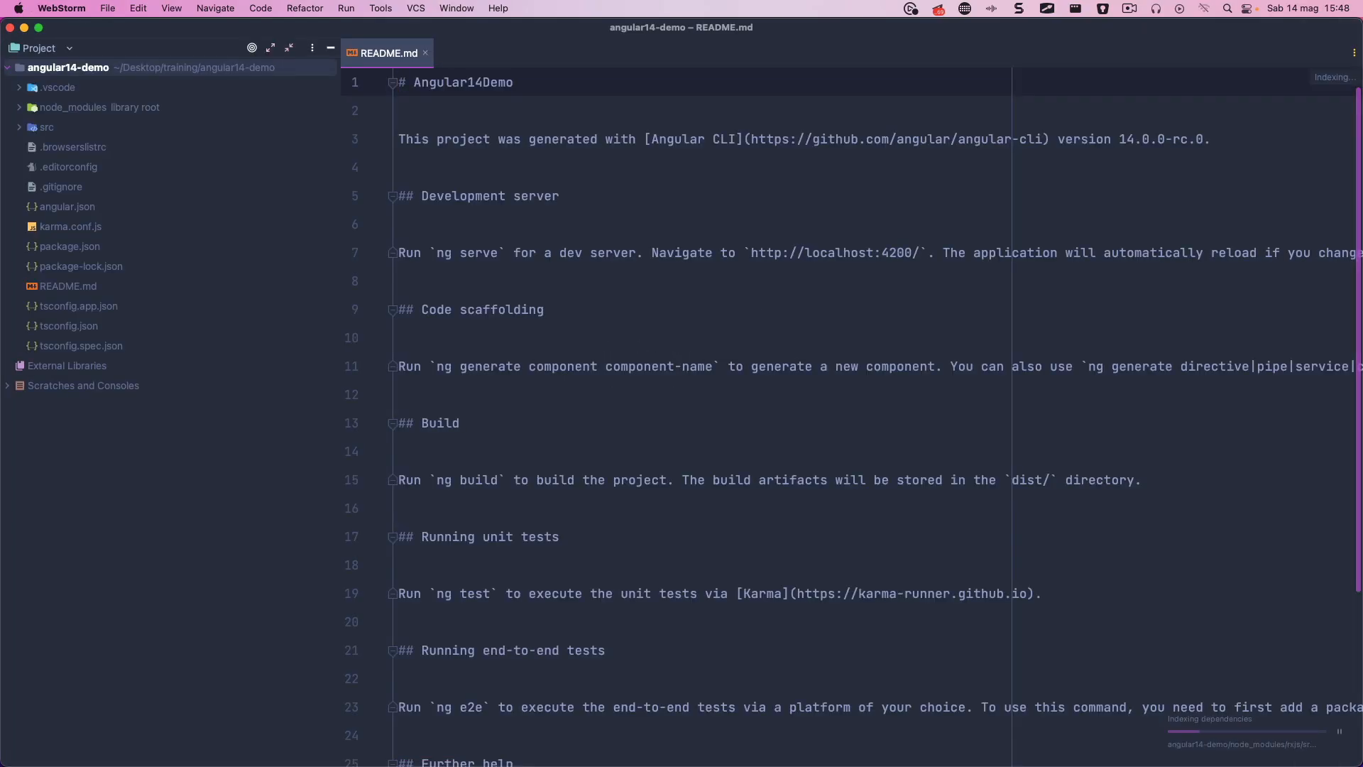
Expand src/app in the project tree and run npm start from the built-in terminal.
click(98, 130)
double_click(61, 147)
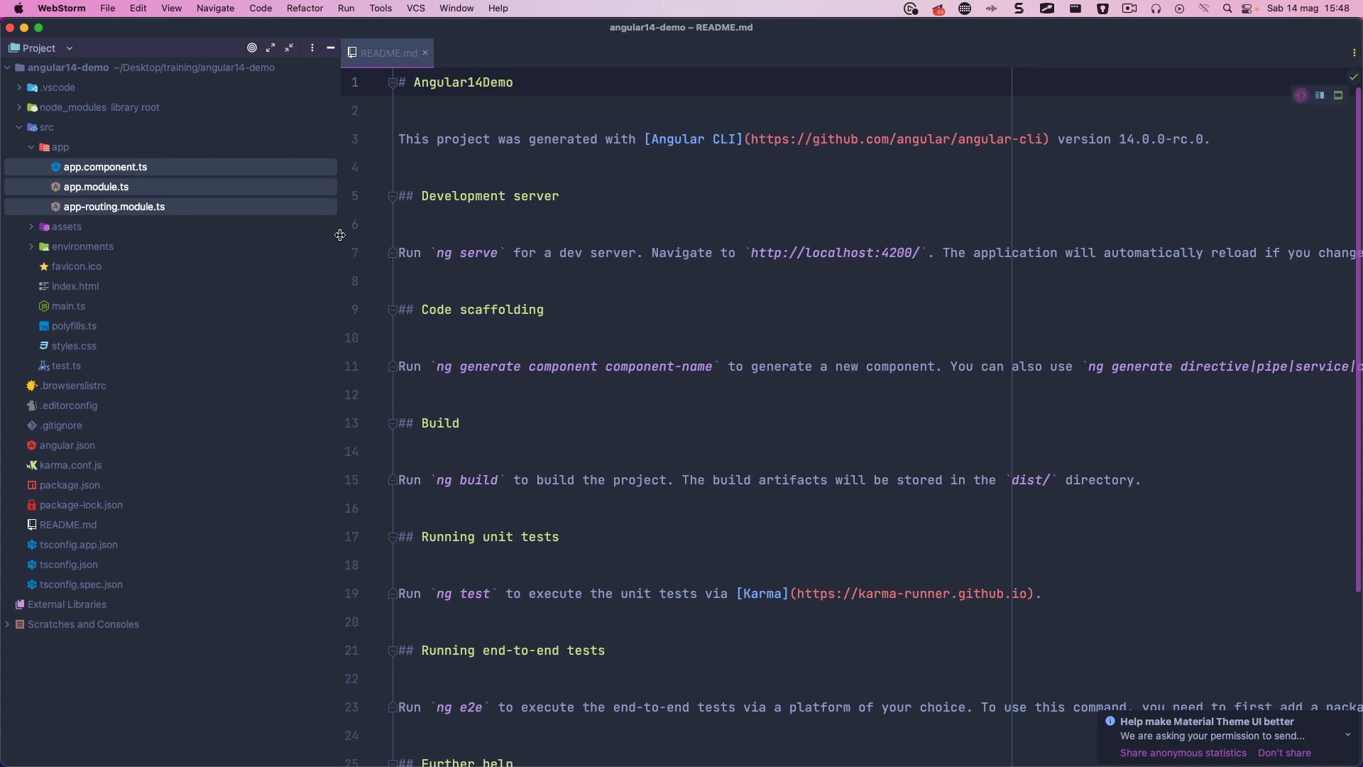
drag(338, 320, 274, 320)
scroll(435, 304, down, 5)
key(alt+F12)
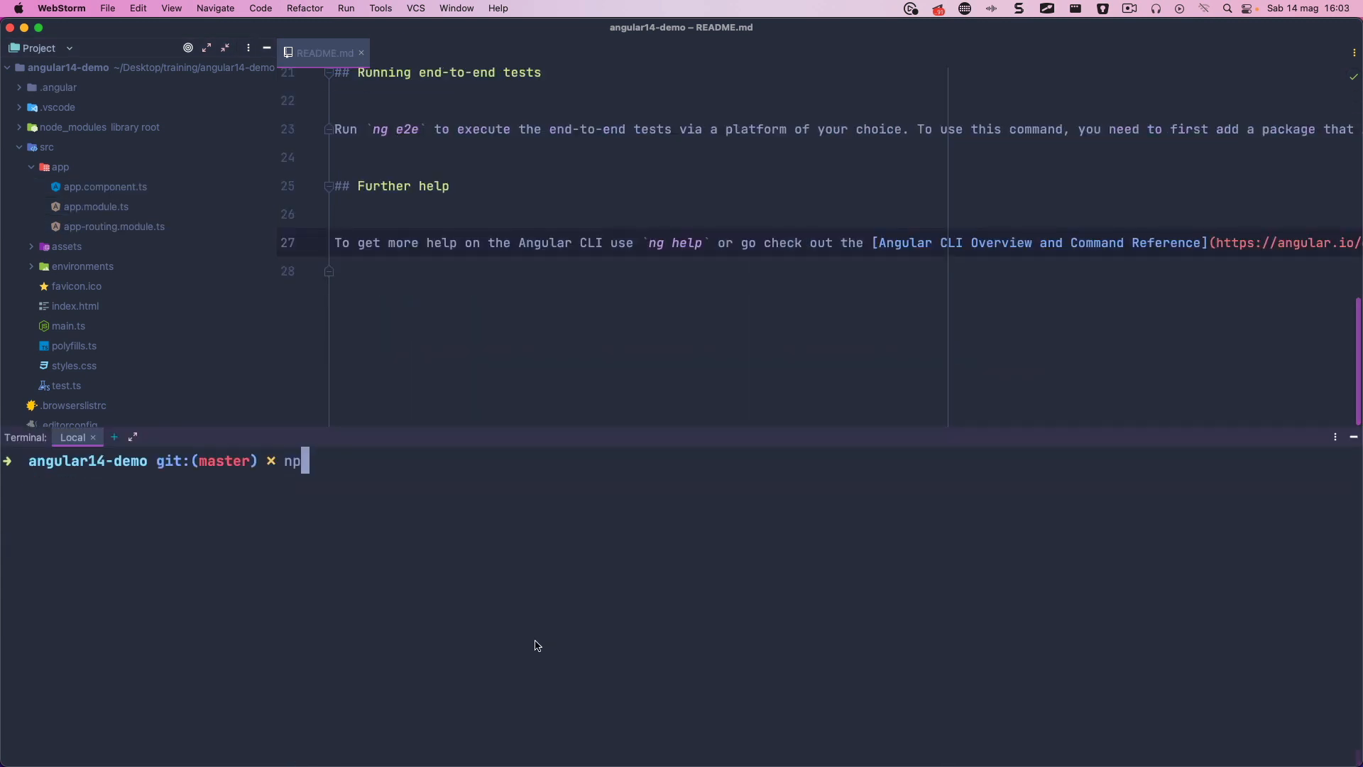
text(npm start)
key(Return)
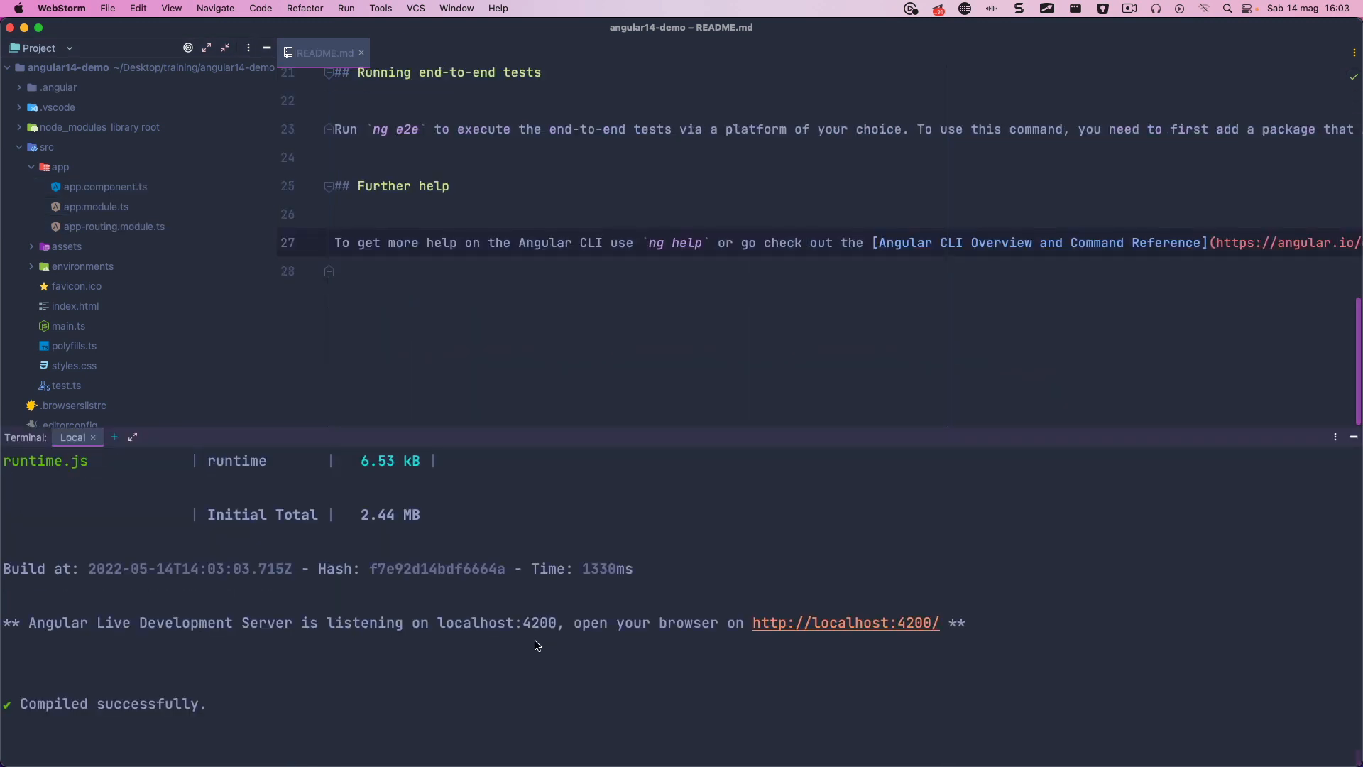
Check the welcome page at localhost:4200 in Chrome with the console, then return to WebStorm.
click(844, 622)
key(super+r)
key(alt+super+i)
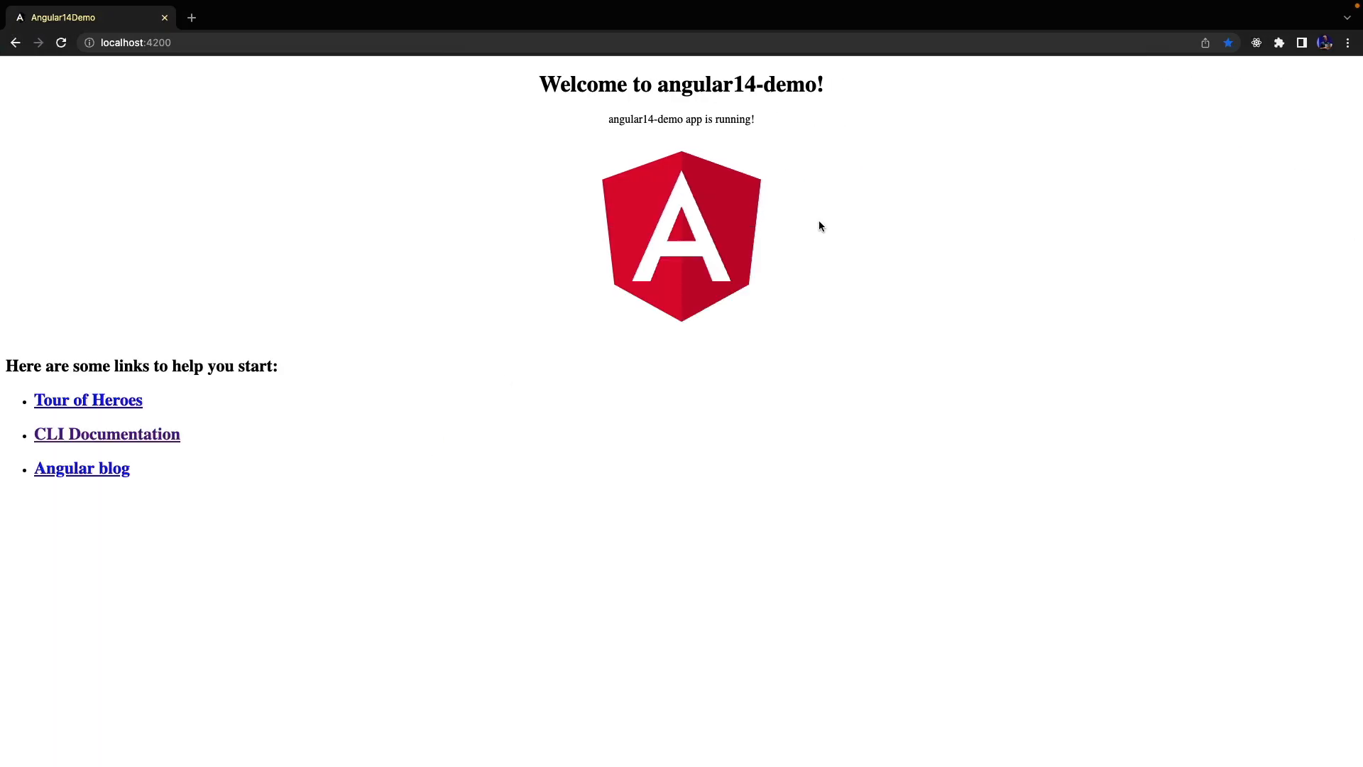
key(ctrl+Left)
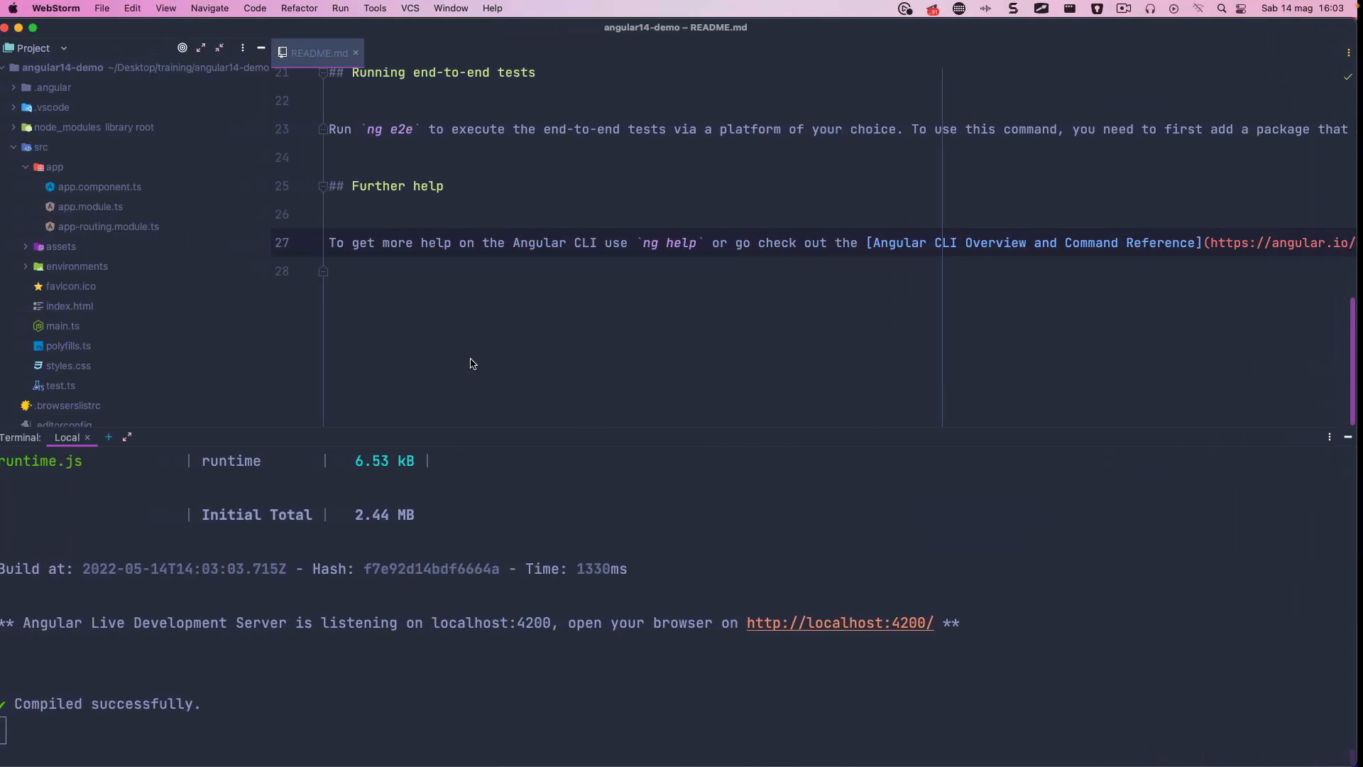
In a second terminal tab run ng g c features/home --standalone --flat.
click(361, 52)
click(114, 437)
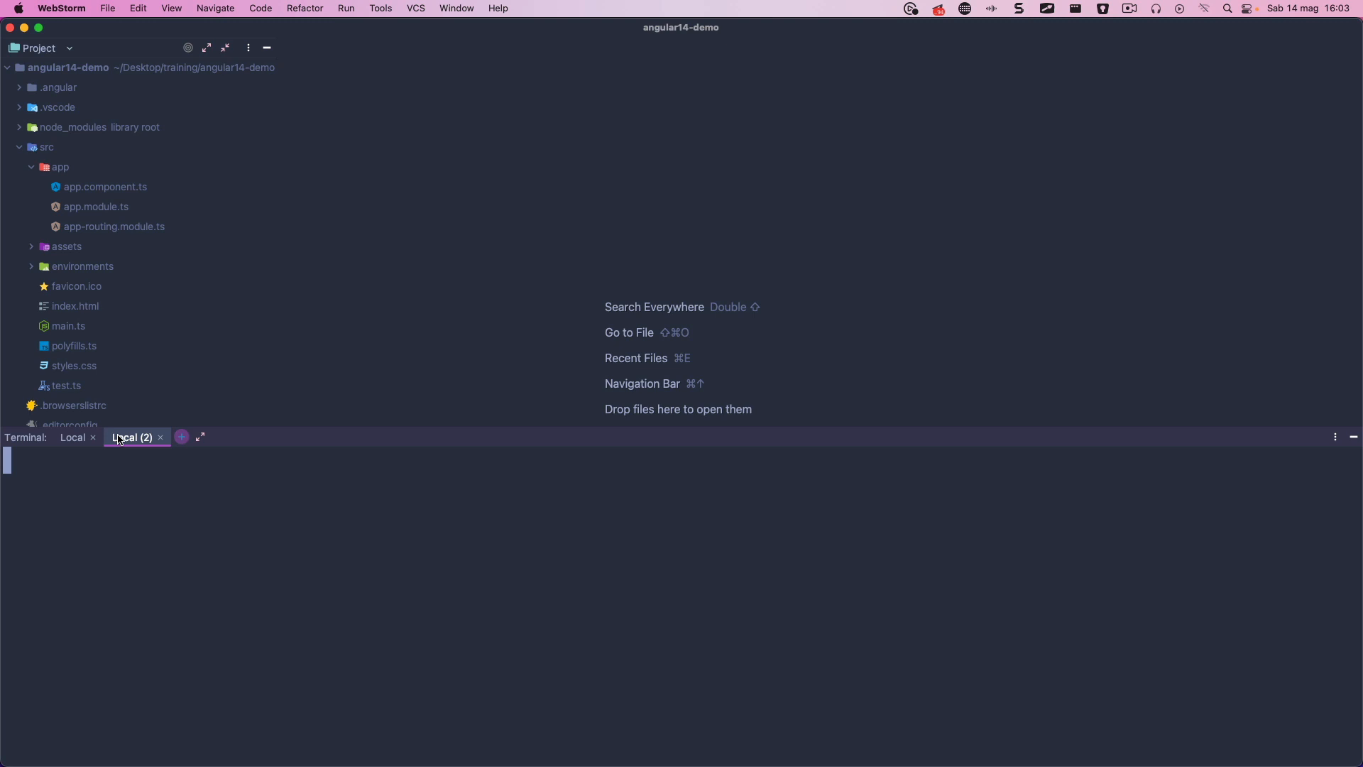
text(ng gene)
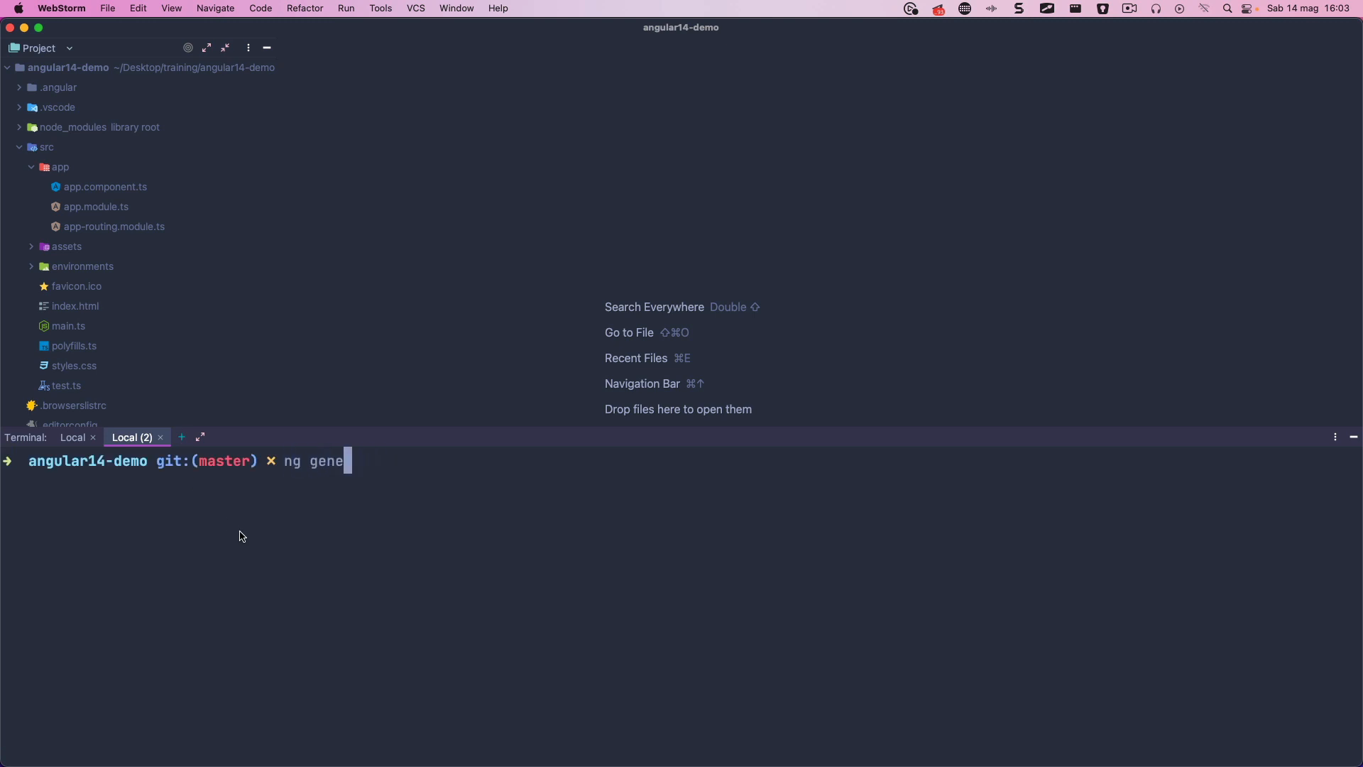
key(BackSpace)
key(BackSpace)
key(BackSpace)
text(compo)
key(BackSpace)
key(BackSpace)
key(BackSpace)
text(features/)
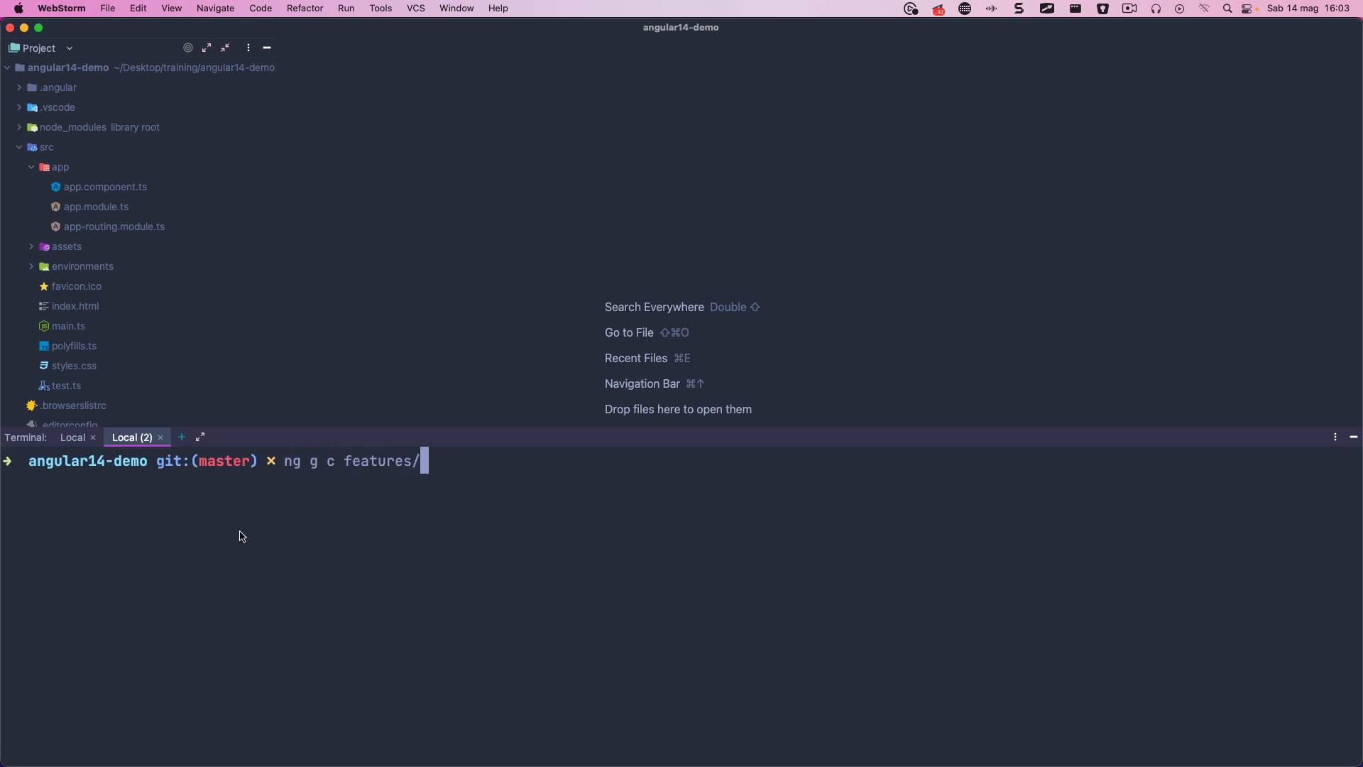
text(home --standalo)
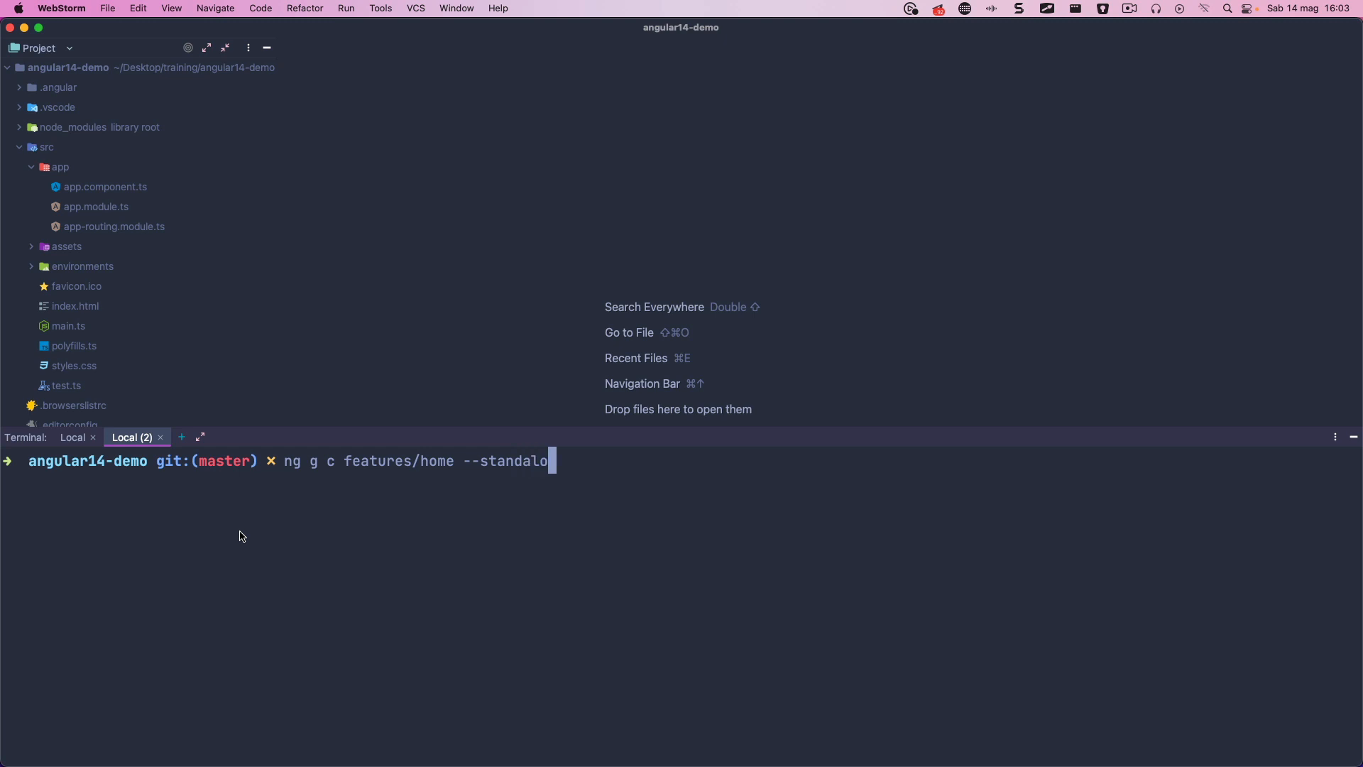
text(ne)
text(--flat)
key(Return)
Rerun the generate command for features/contacts and expand the new features folder.
key(Up)
key(alt+Left)
key(alt+Left)
key(alt+Left)
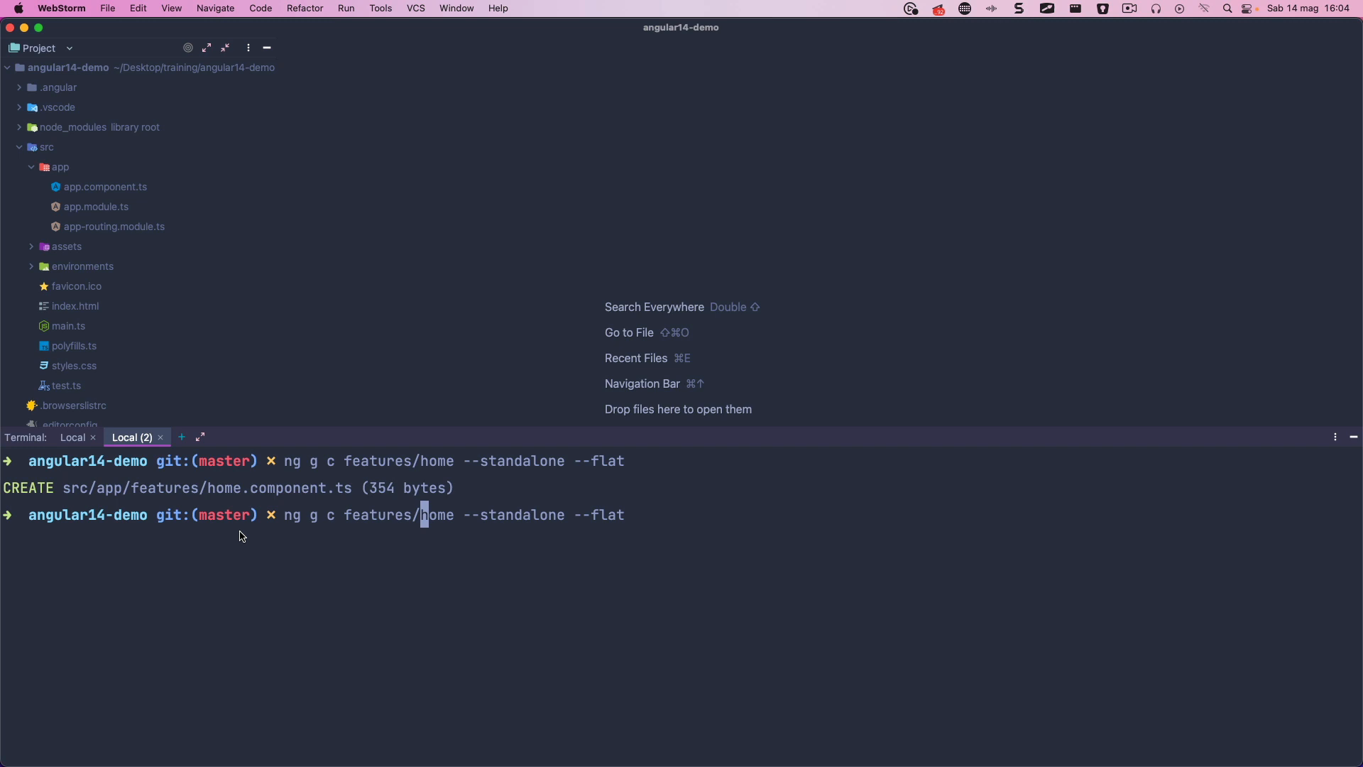
key(Right)
key(Right)
key(Right)
key(BackSpace)
key(BackSpace)
key(BackSpace)
text(contacts)
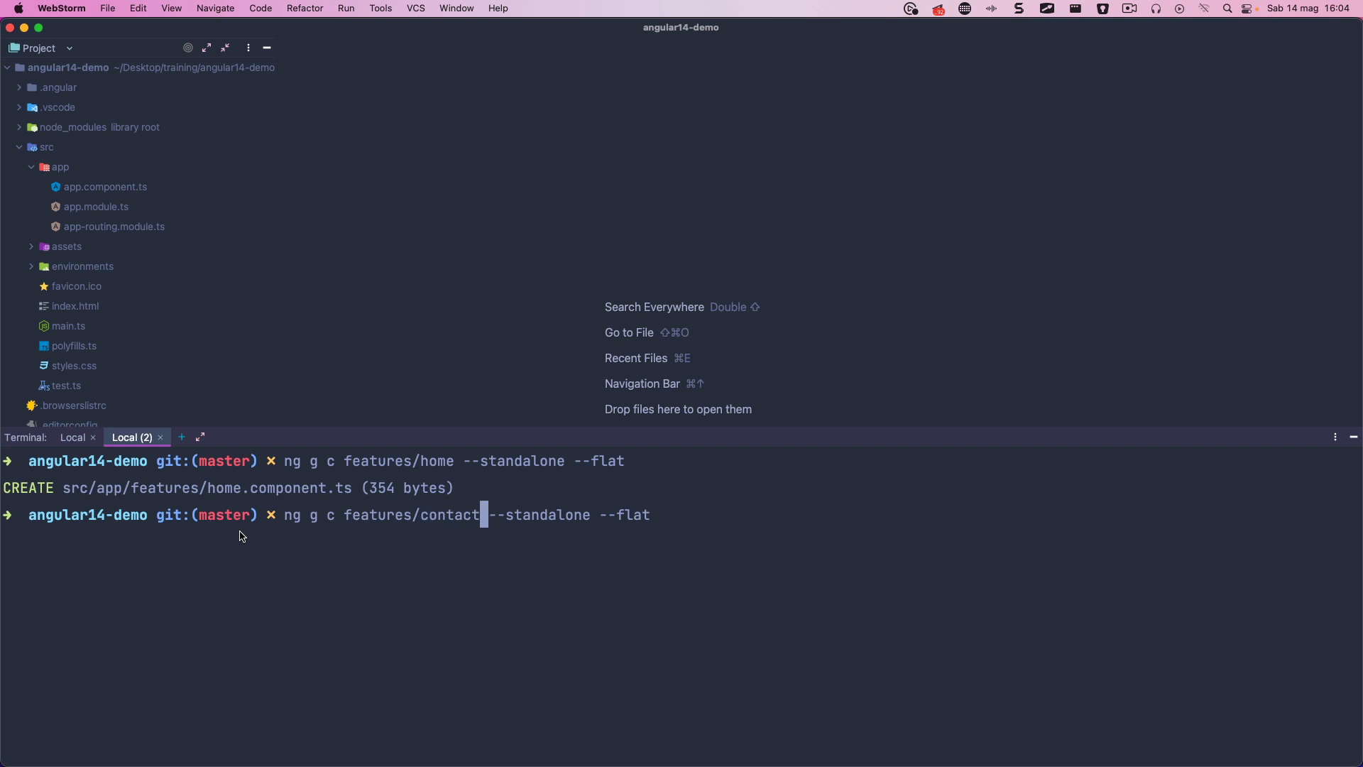
key(Return)
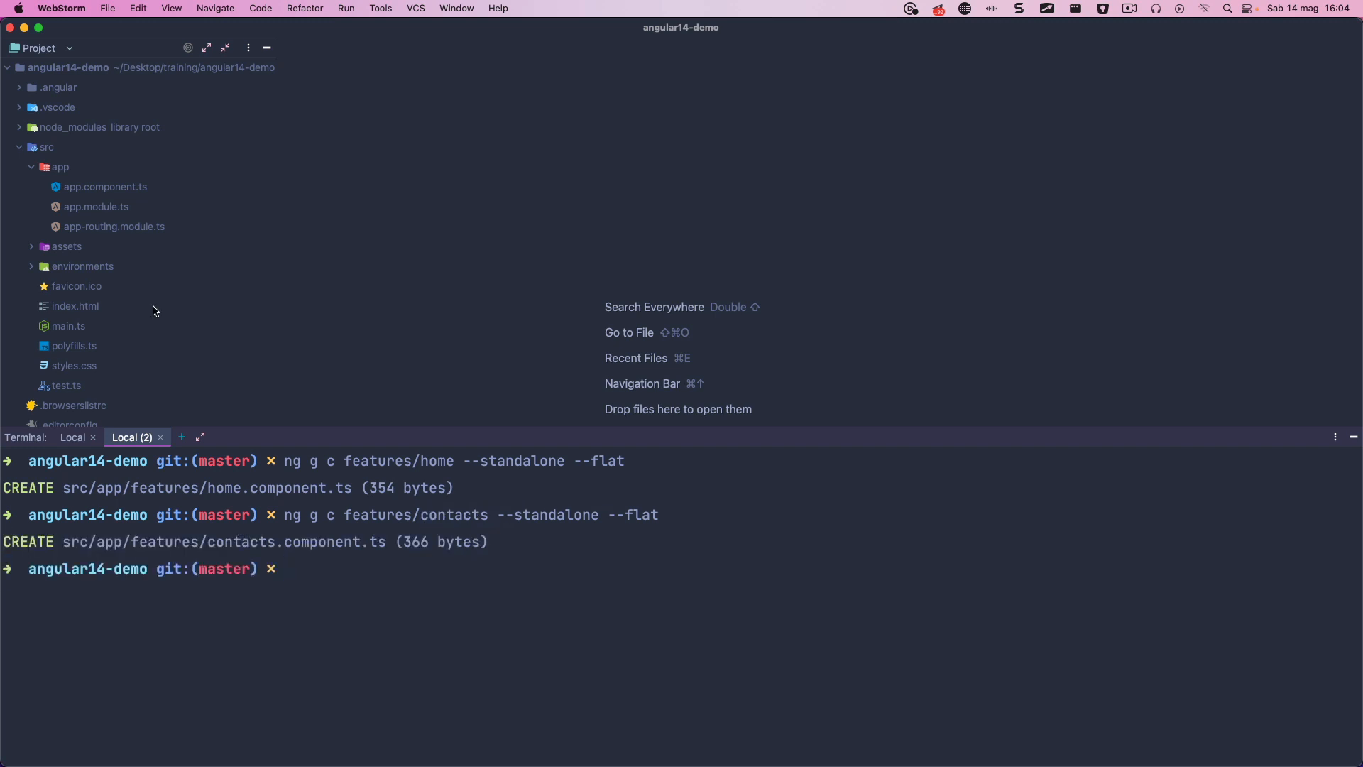
click(60, 166)
click(82, 186)
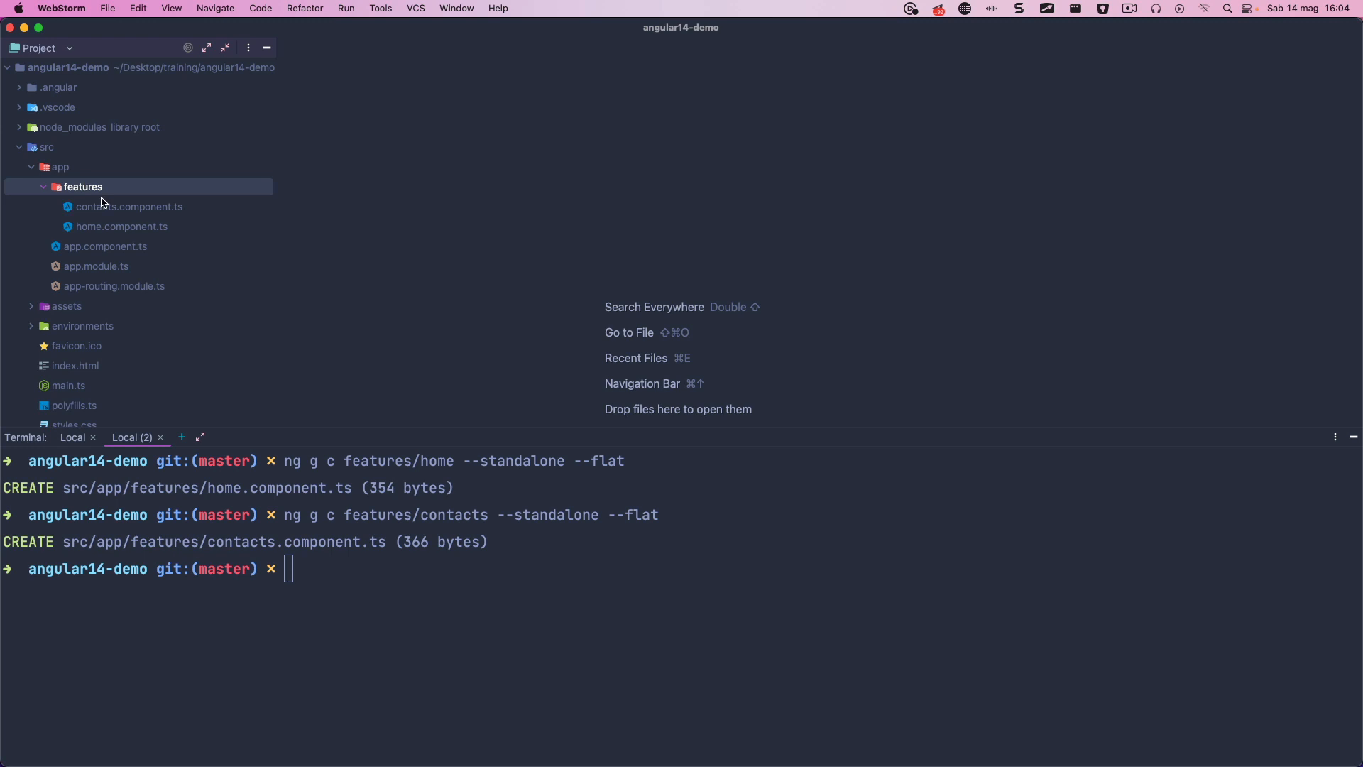
View home.component.ts full-height, highlighting standalone: true and imports: [CommonModule].
click(107, 205)
double_click(115, 227)
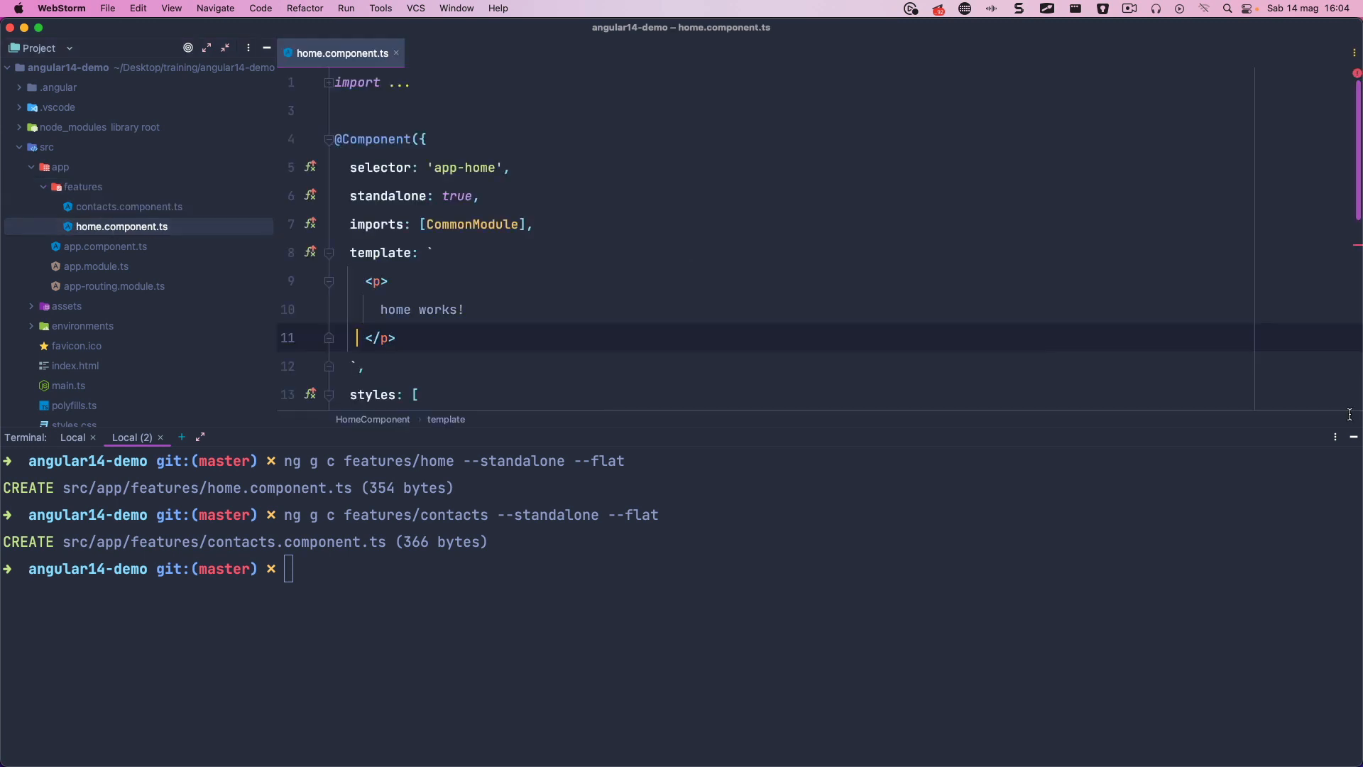
drag(1352, 435, 1284, 746)
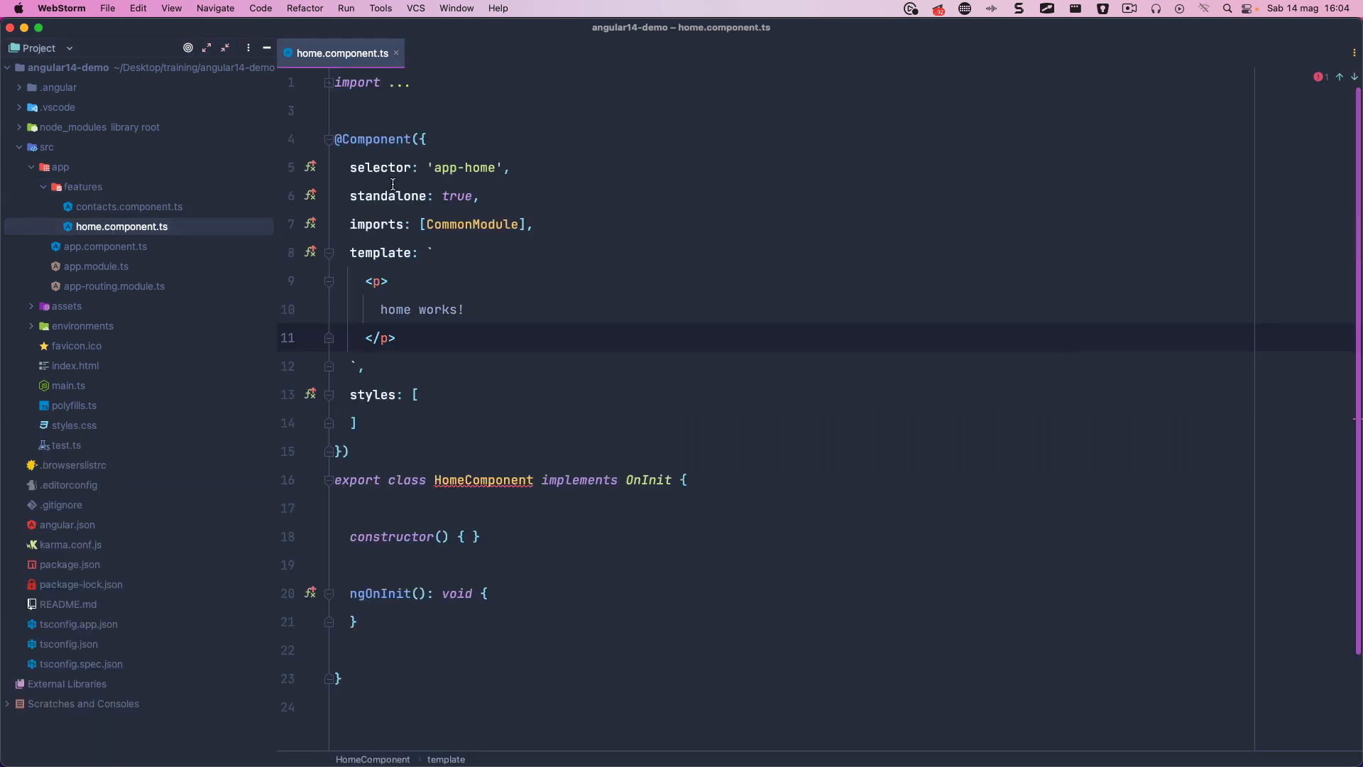
drag(338, 196, 482, 197)
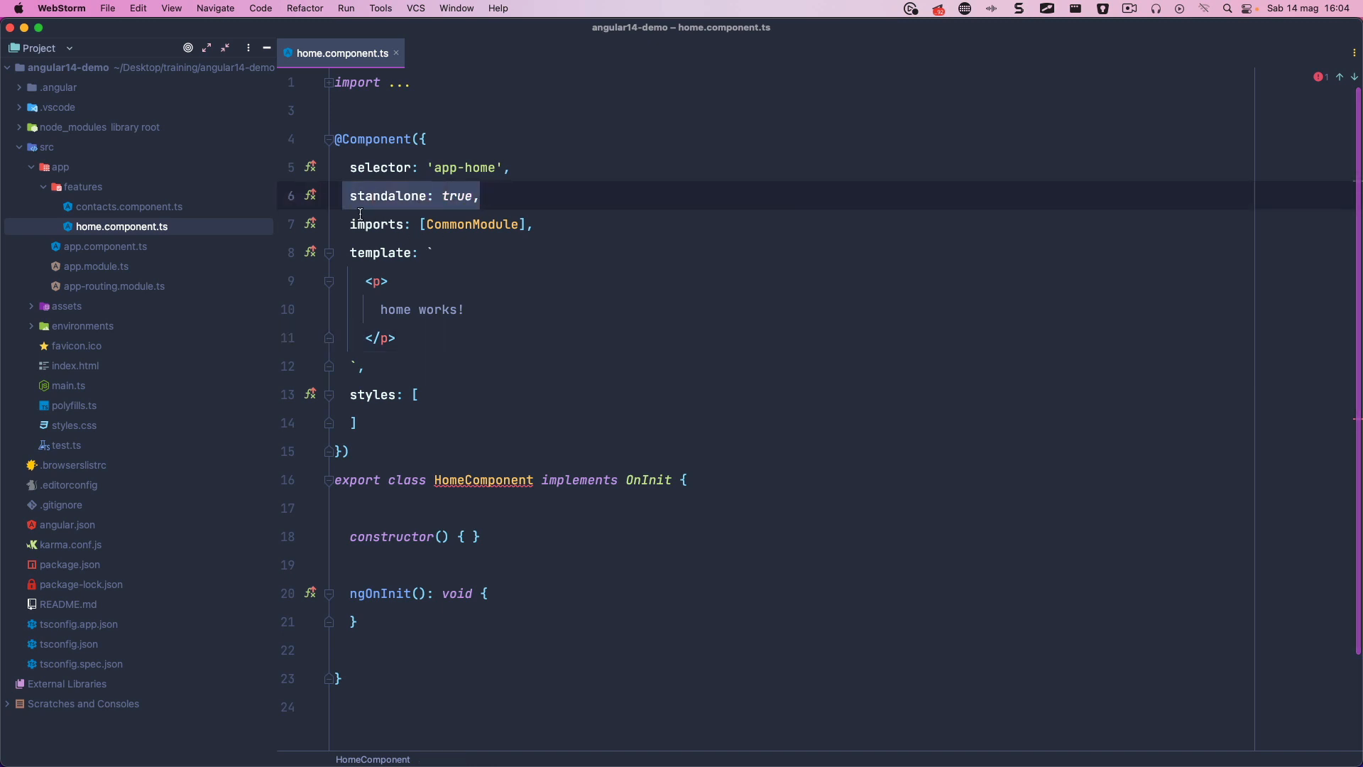
drag(349, 224, 615, 219)
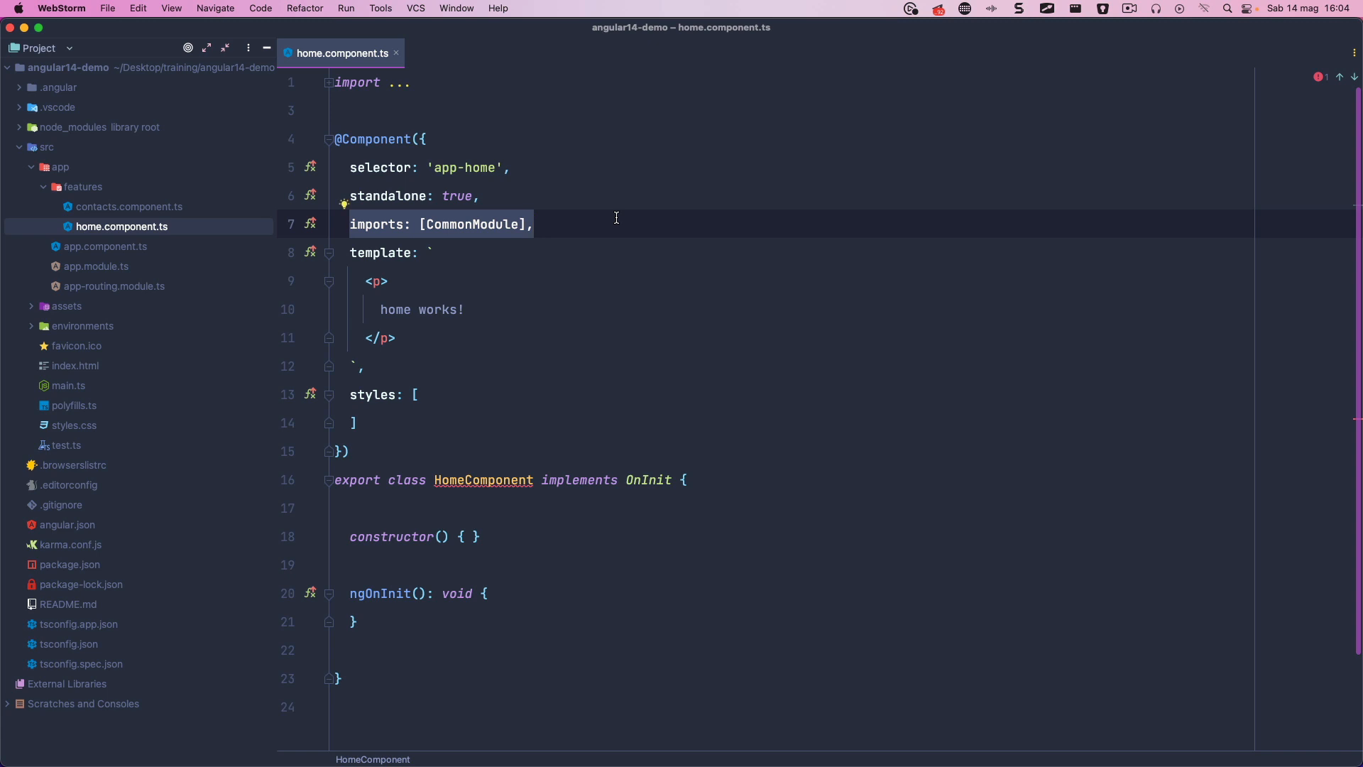
Close home.component.ts, review app.module.ts declarations, and close it too.
click(398, 53)
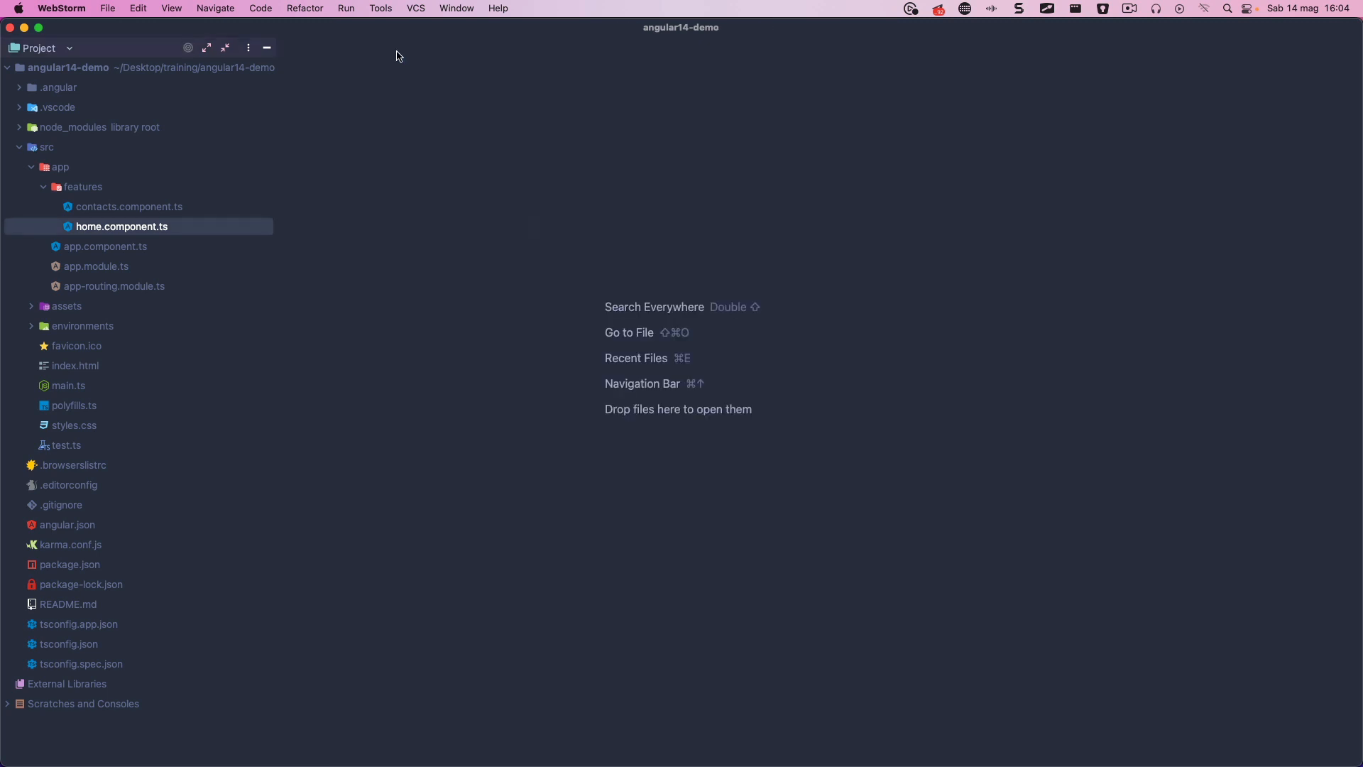
double_click(96, 266)
drag(350, 280, 368, 337)
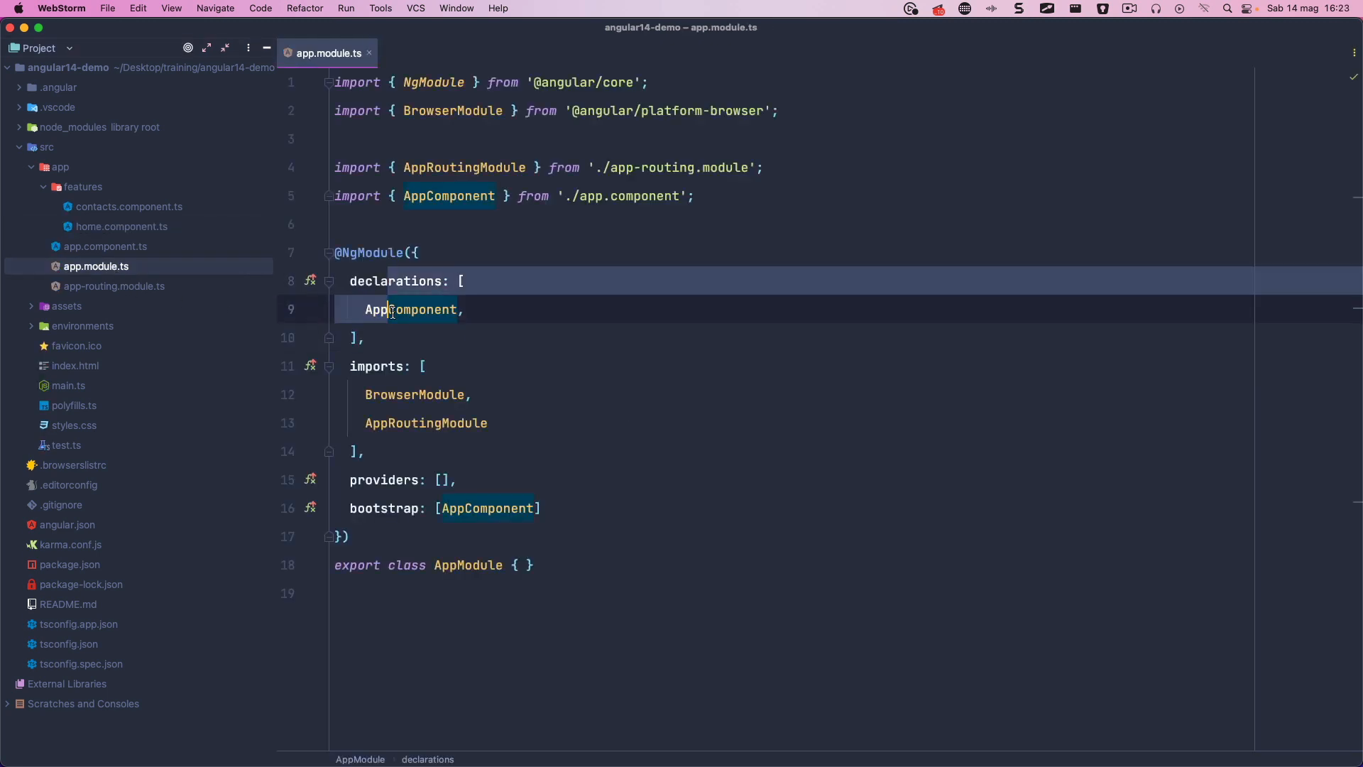
click(370, 53)
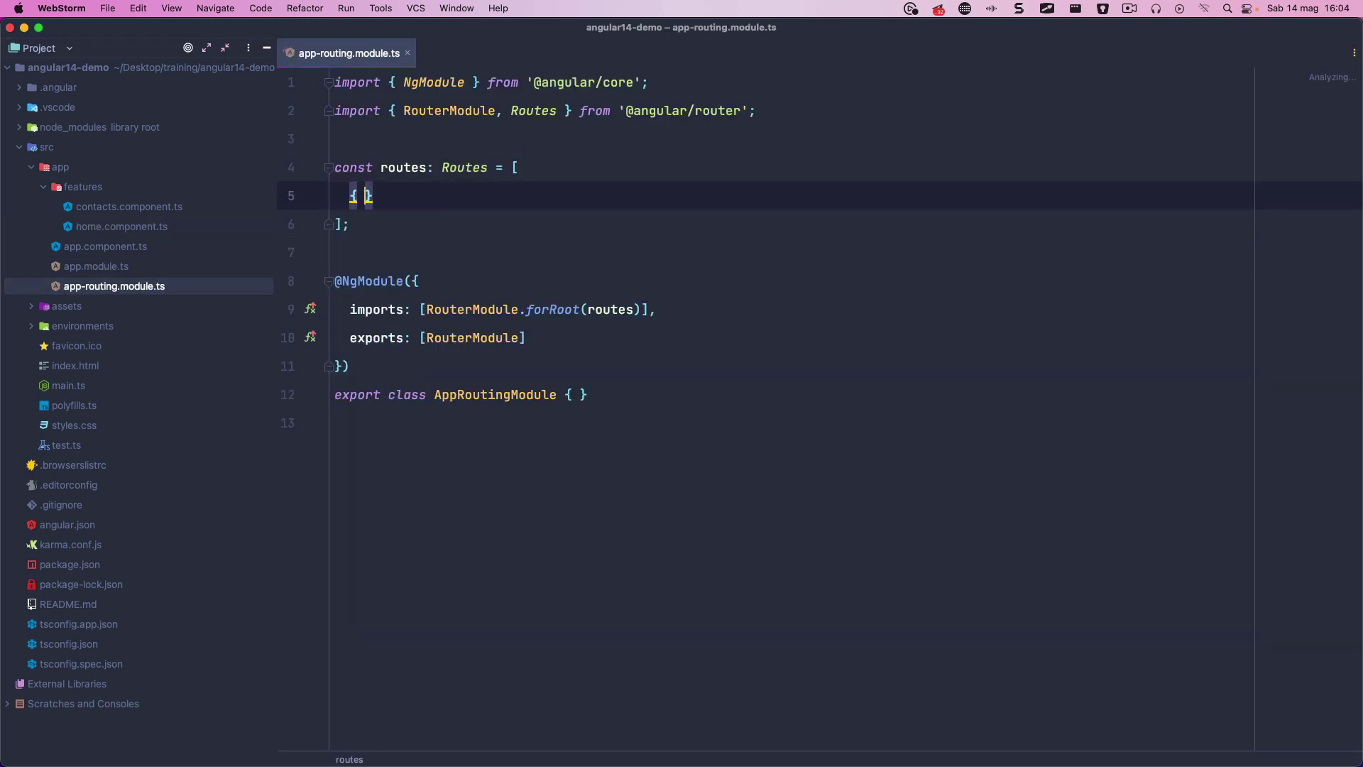
text(path: 'home')
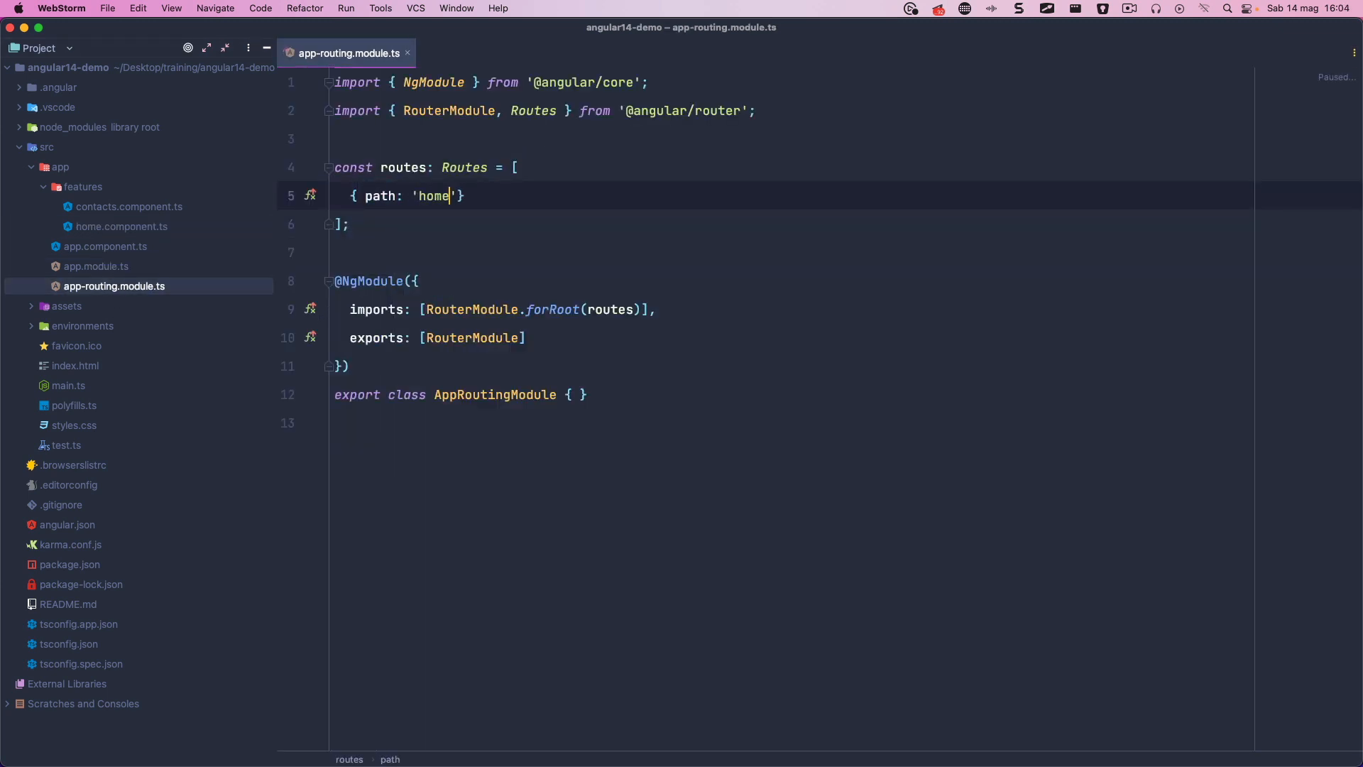
text(, component: H)
Add 'home' and 'contacts' routes with HomeComponent and ContactsComponent auto-imported.
key(Return)
text(},)
key(super+d)
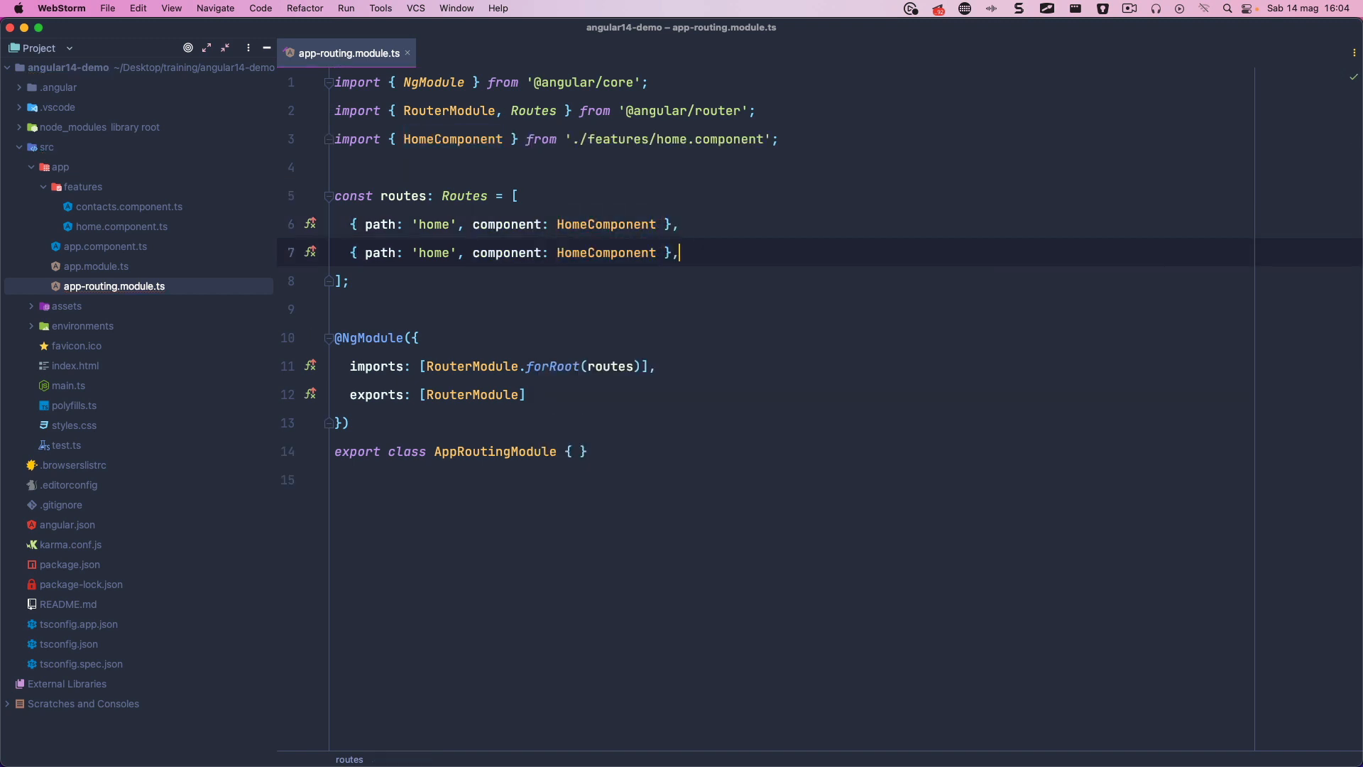
text(contactsCont)
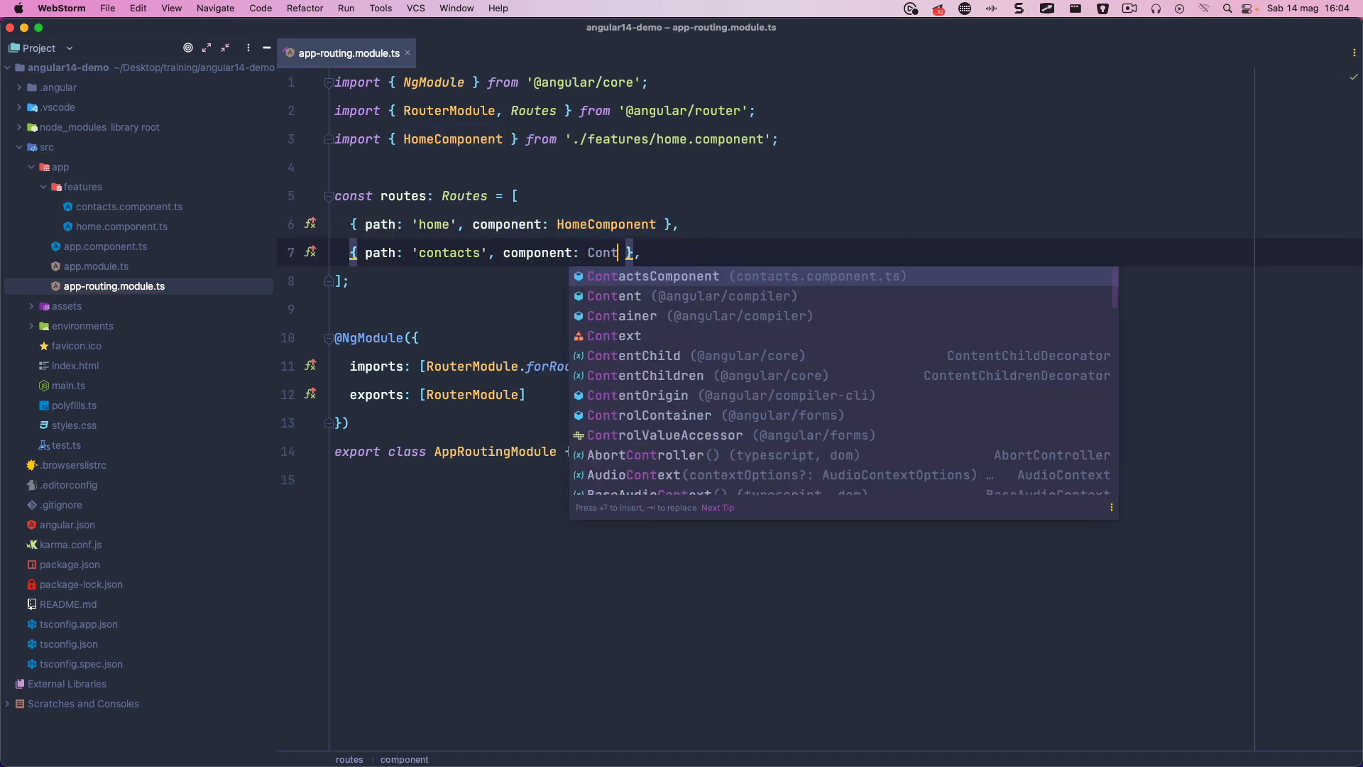
key(Return)
Give app.component.ts two routerLink buttons for home and contacts, then switch to the app.
key(super+e)
key(Return)
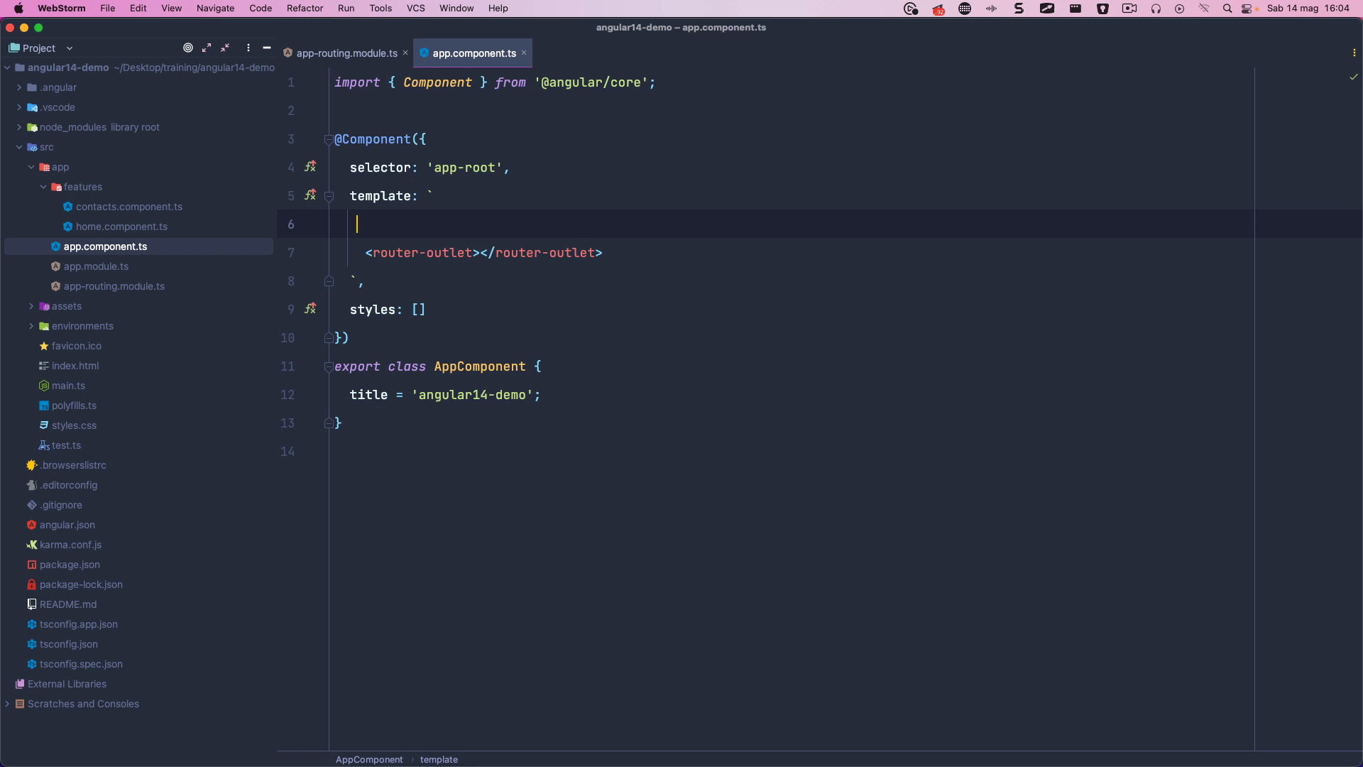
text(<button> routerLink="home">home</button>)
key(super+d)
text(contacts">)
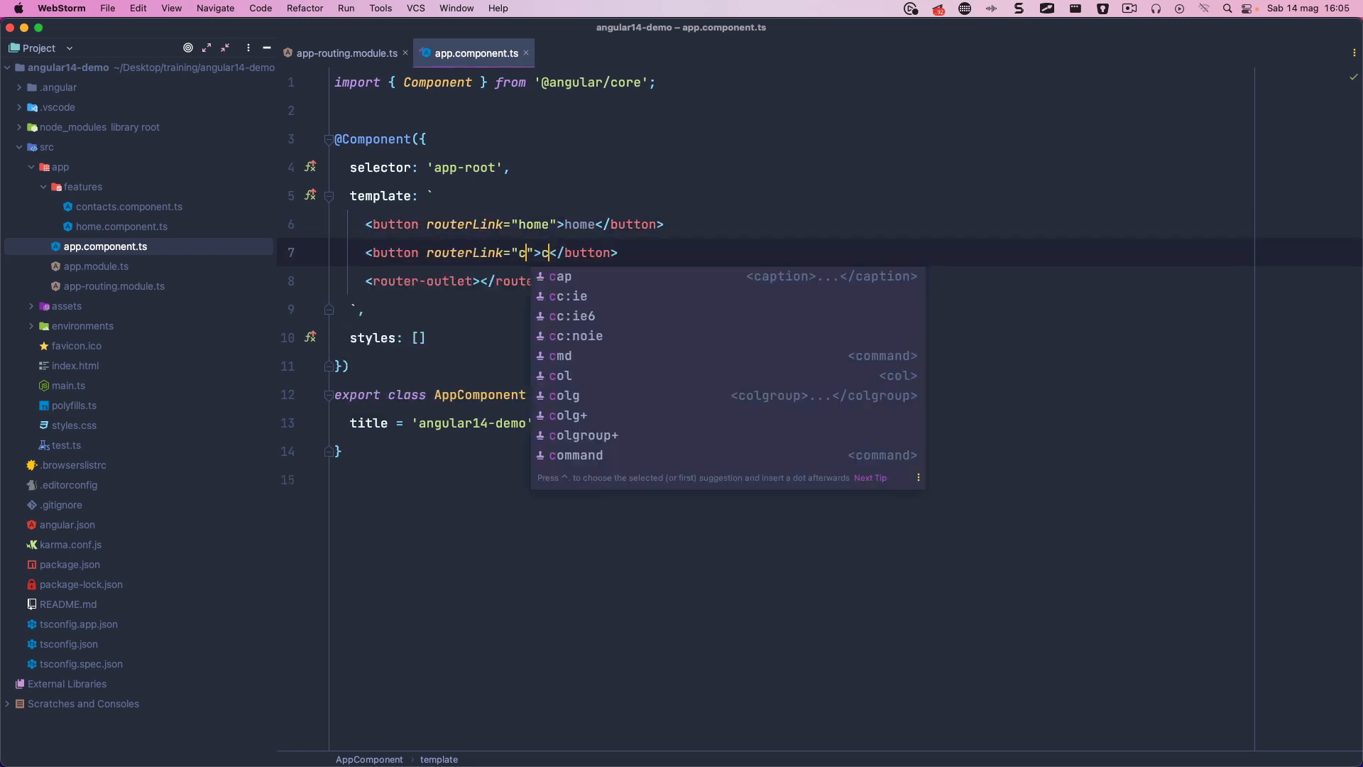
text(contacts)
key(super+Tab)
Zoom in, visit home and contacts, and reload with DevTools Network showing the loaded scripts.
key(super+plus)
click(40, 79)
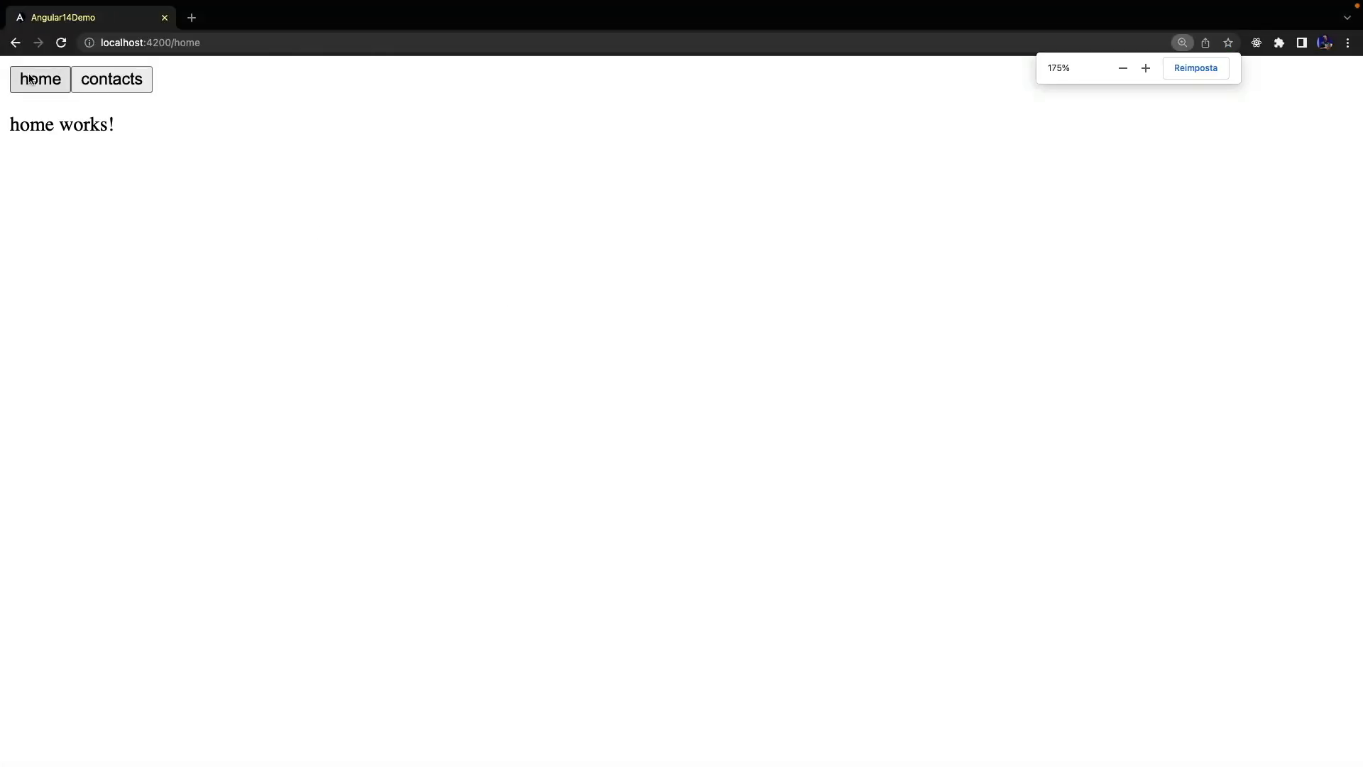
click(112, 79)
key(super+alt+i)
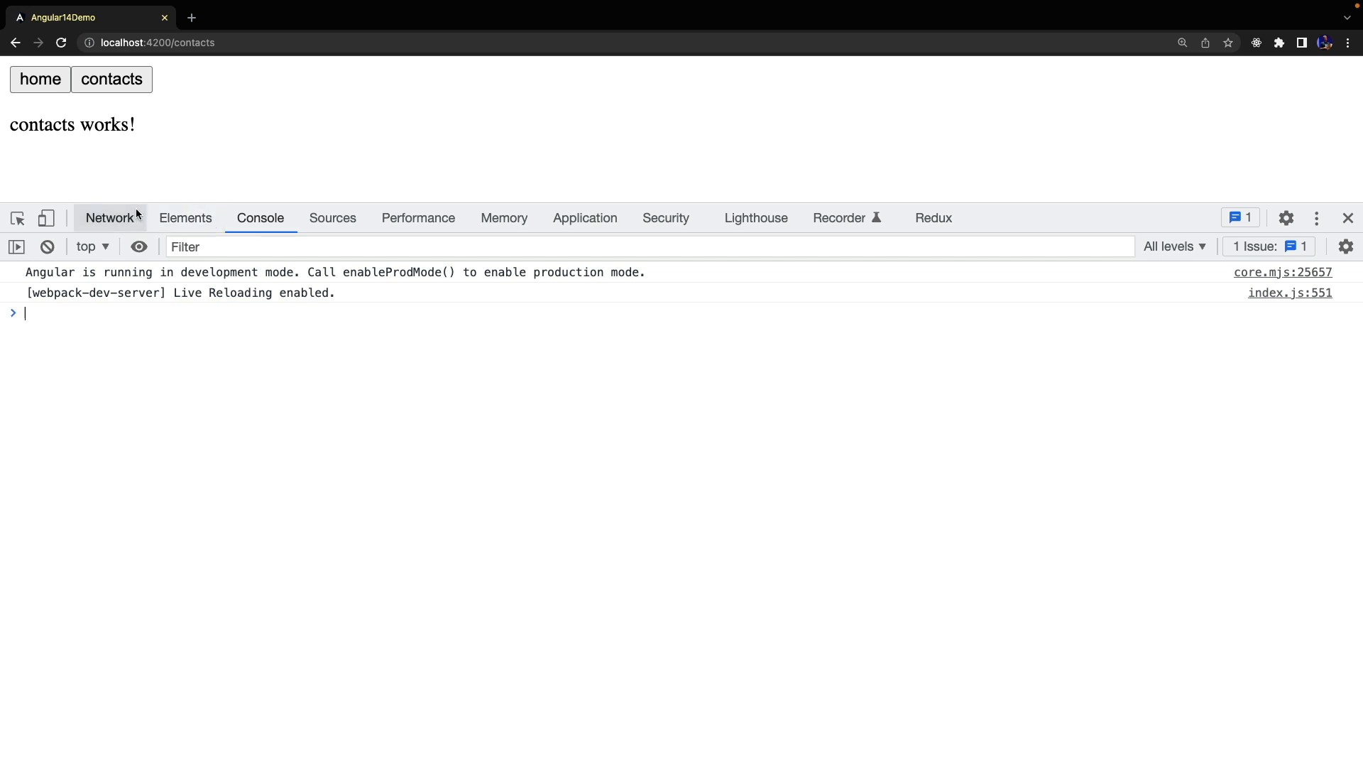
click(112, 217)
key(super+r)
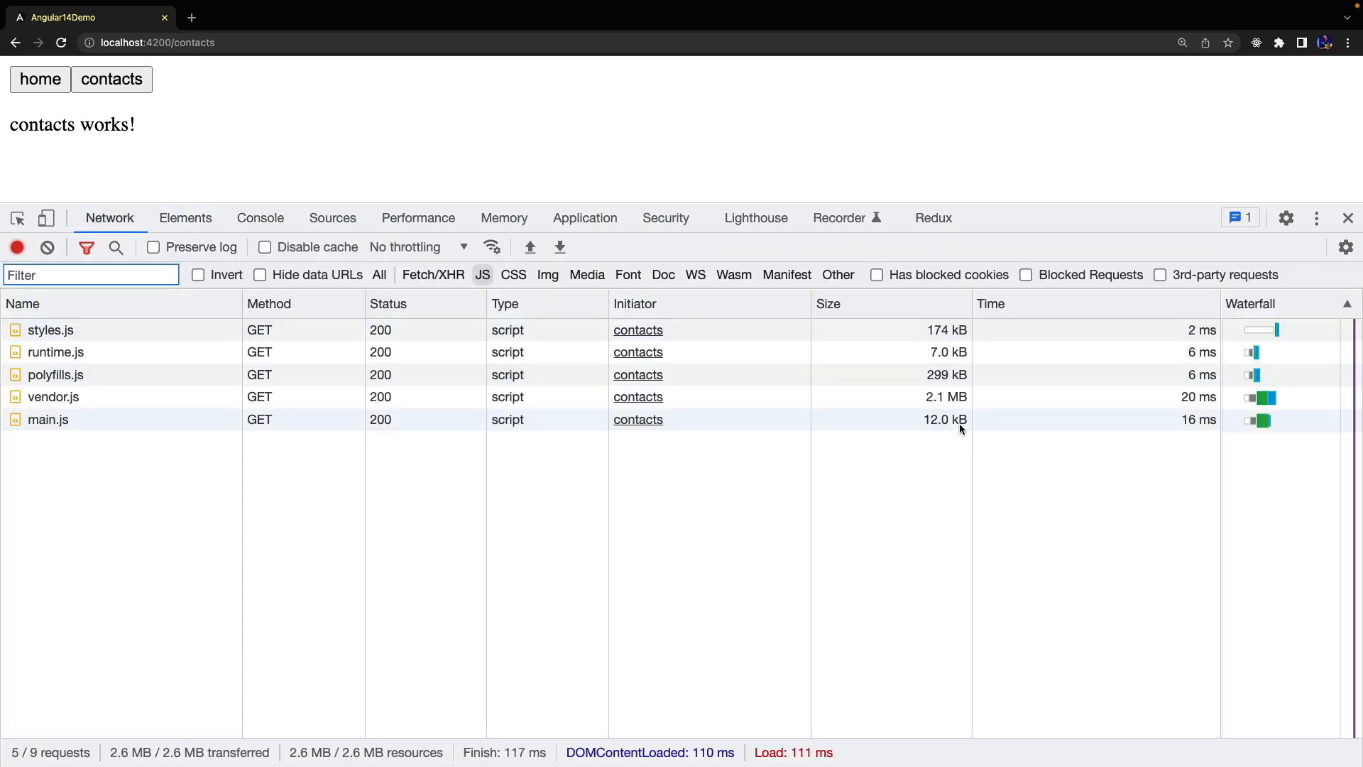
Switch both routes to loadComponent lazy imports and optimize away the unused static imports.
key(super+Tab)
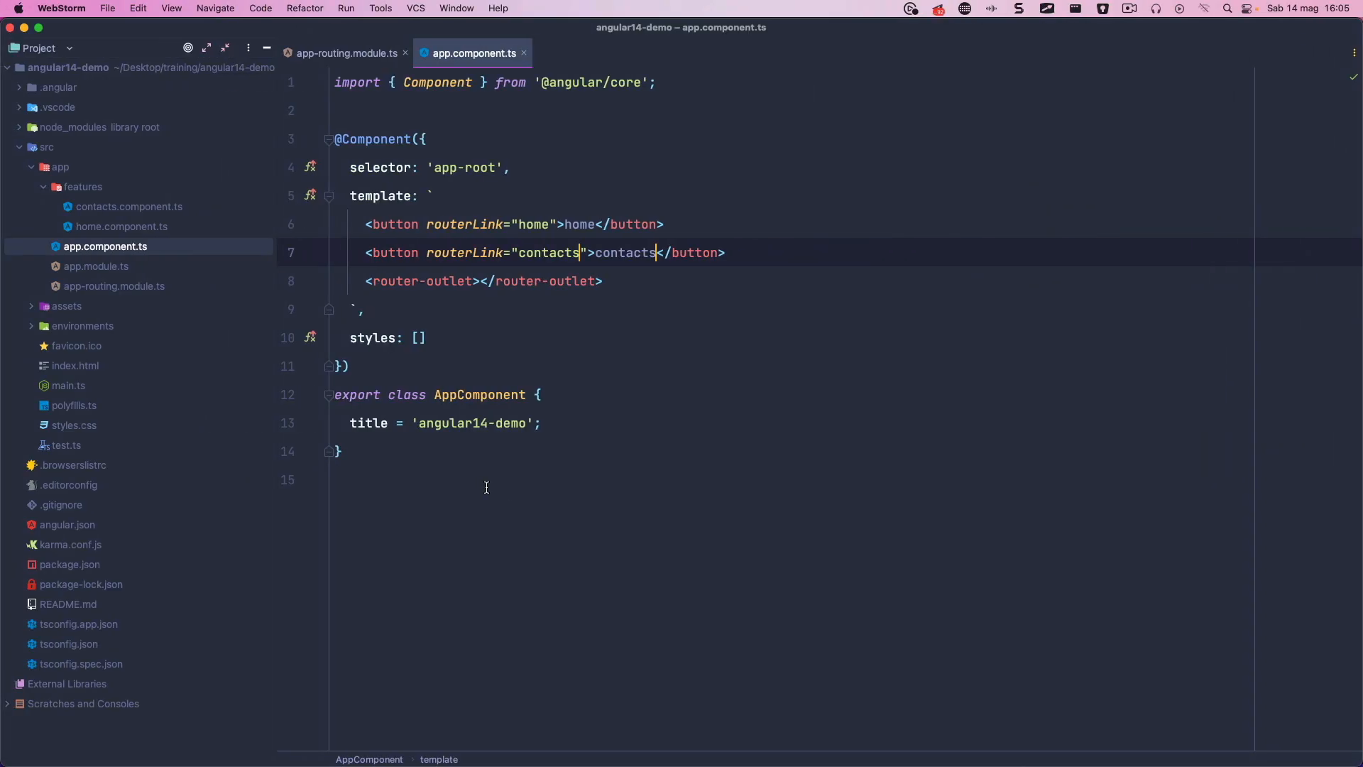
click(114, 286)
double_click(512, 253)
text({ path: 'home', lo: HomeComponent },)
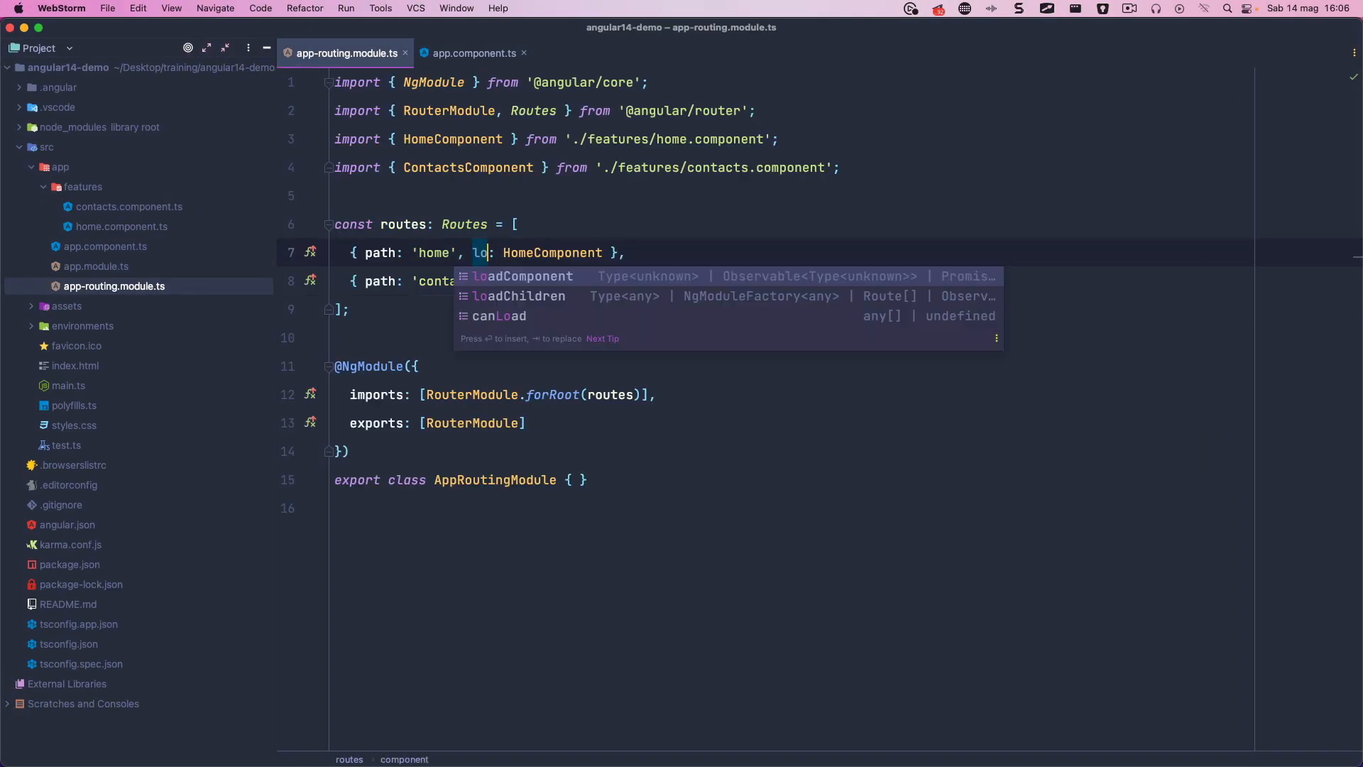
text(loadComponent: () => import('./features/home.component').then(c => c)
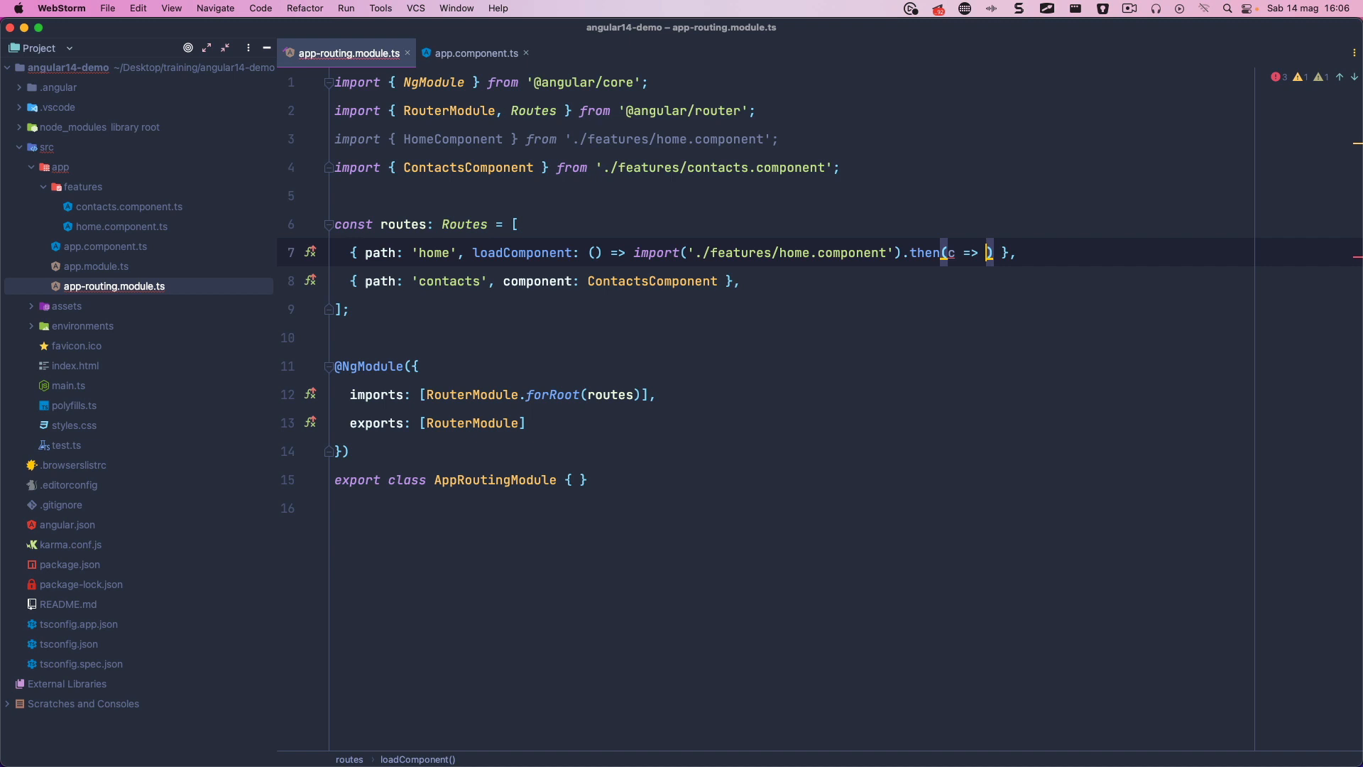
text(.HomeComponent))
key(Down)
double_click(538, 280)
text(loadComponent: () => import('./features/)
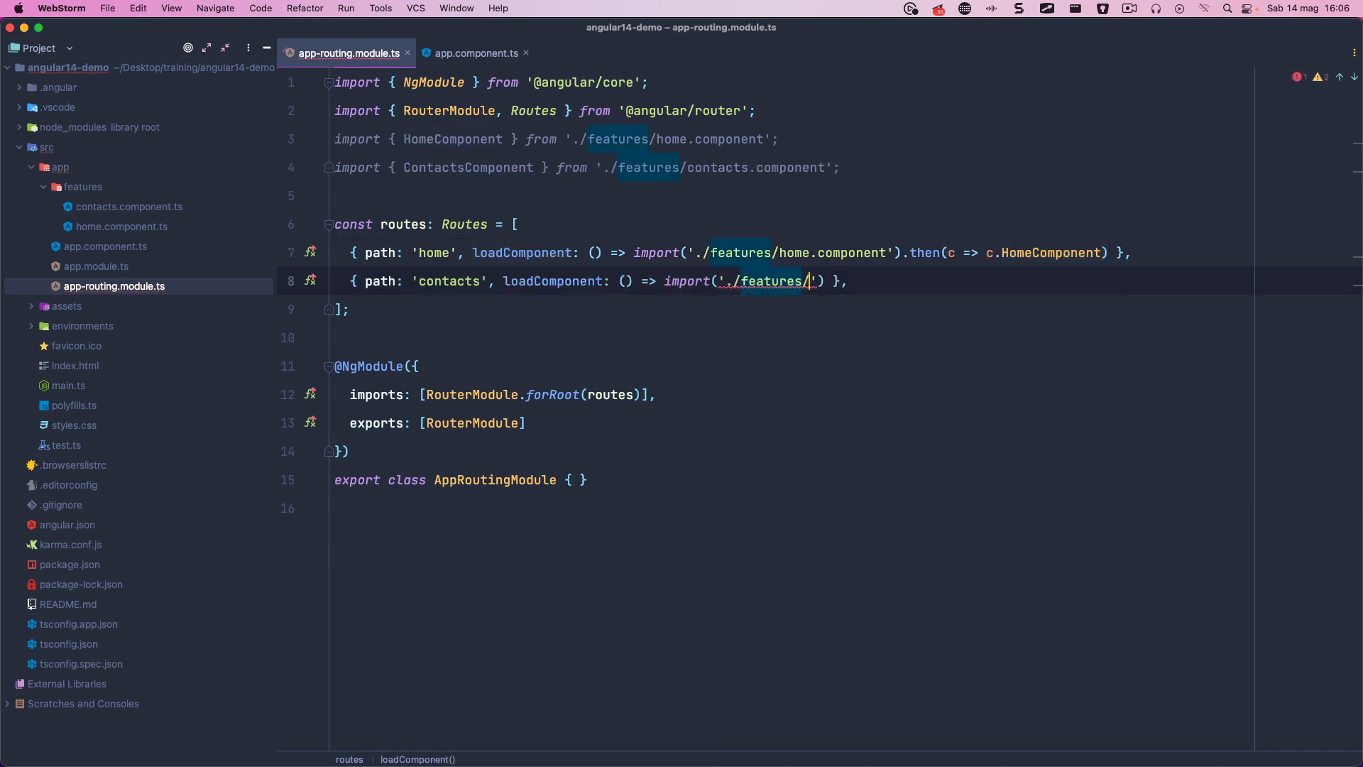
text(contacts.component').then(c => c.ContactsComponent))
key(ctrl+alt+o)
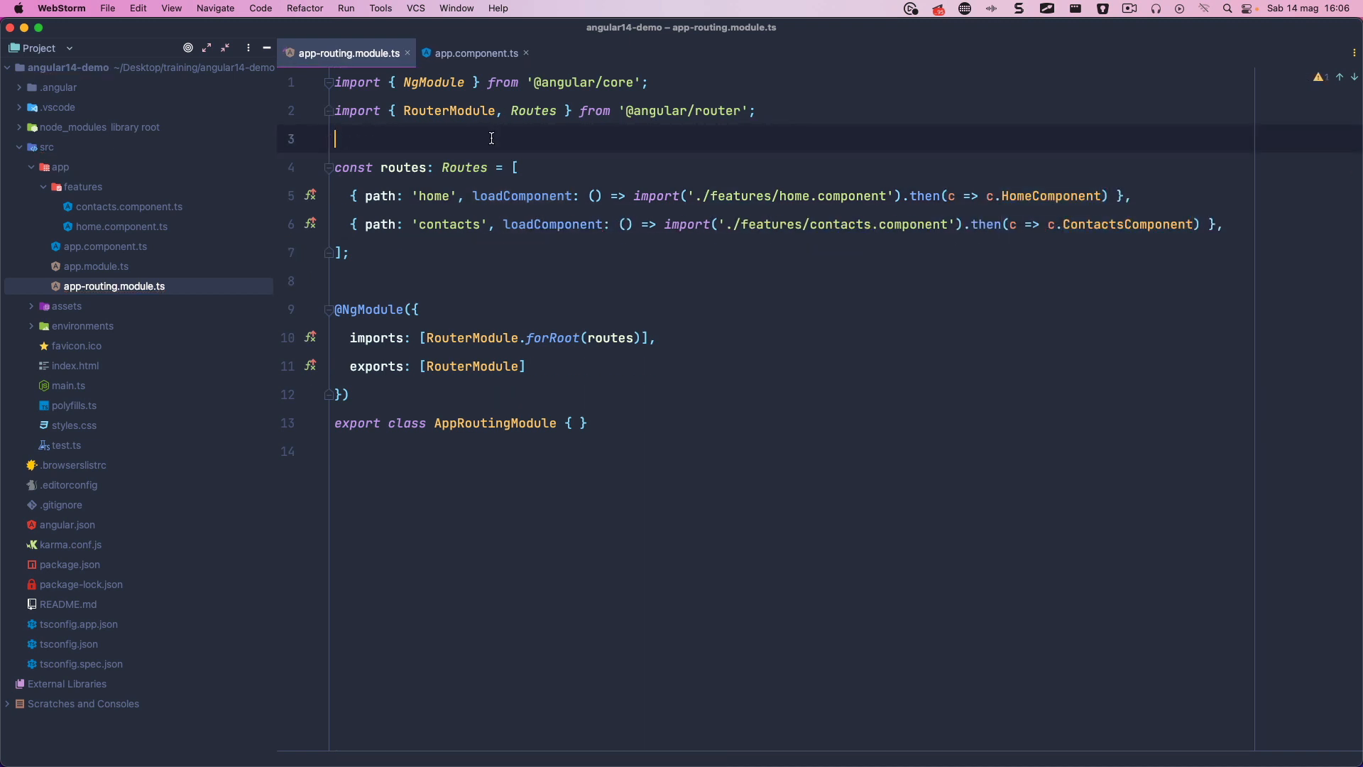
Reload localhost:4200 and visit home and contacts to see each lazy chunk load.
key(super+Tab)
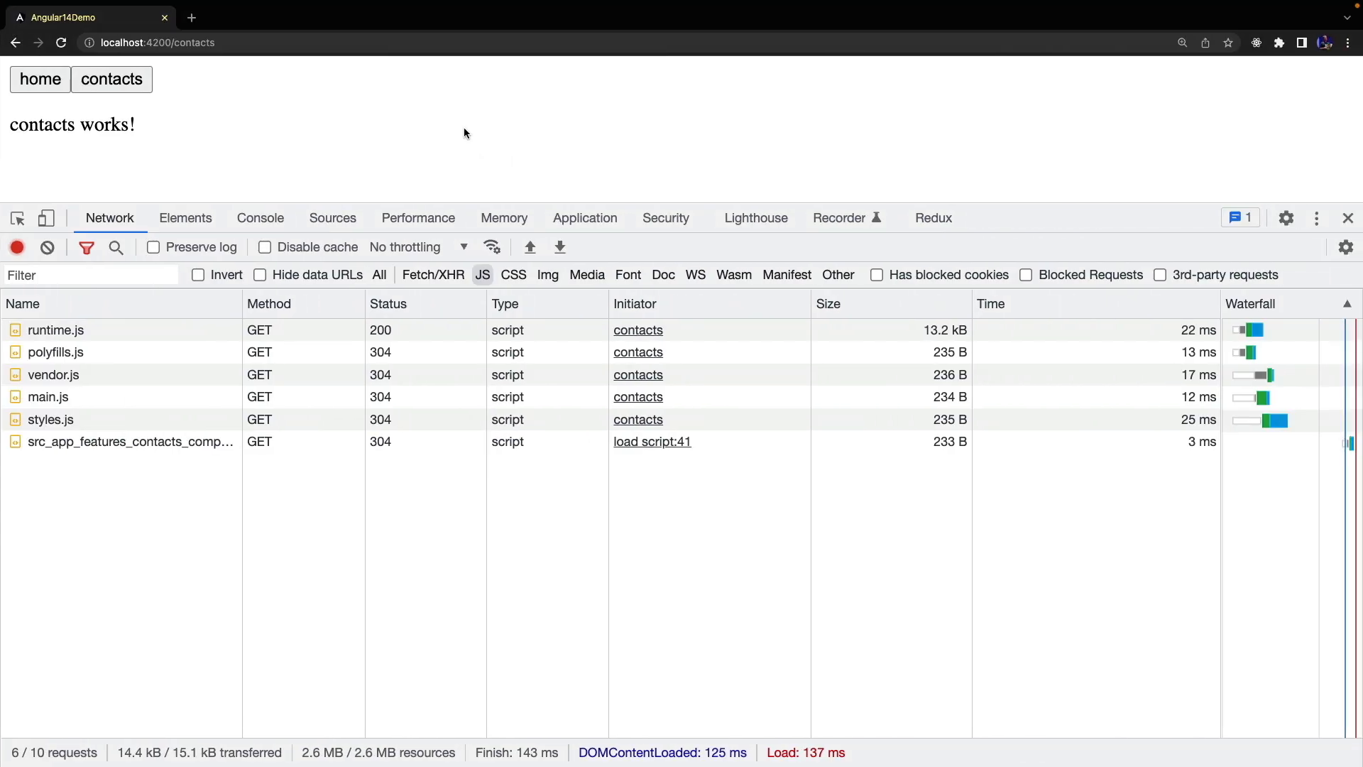
click(210, 41)
text(localhost:4200)
key(Return)
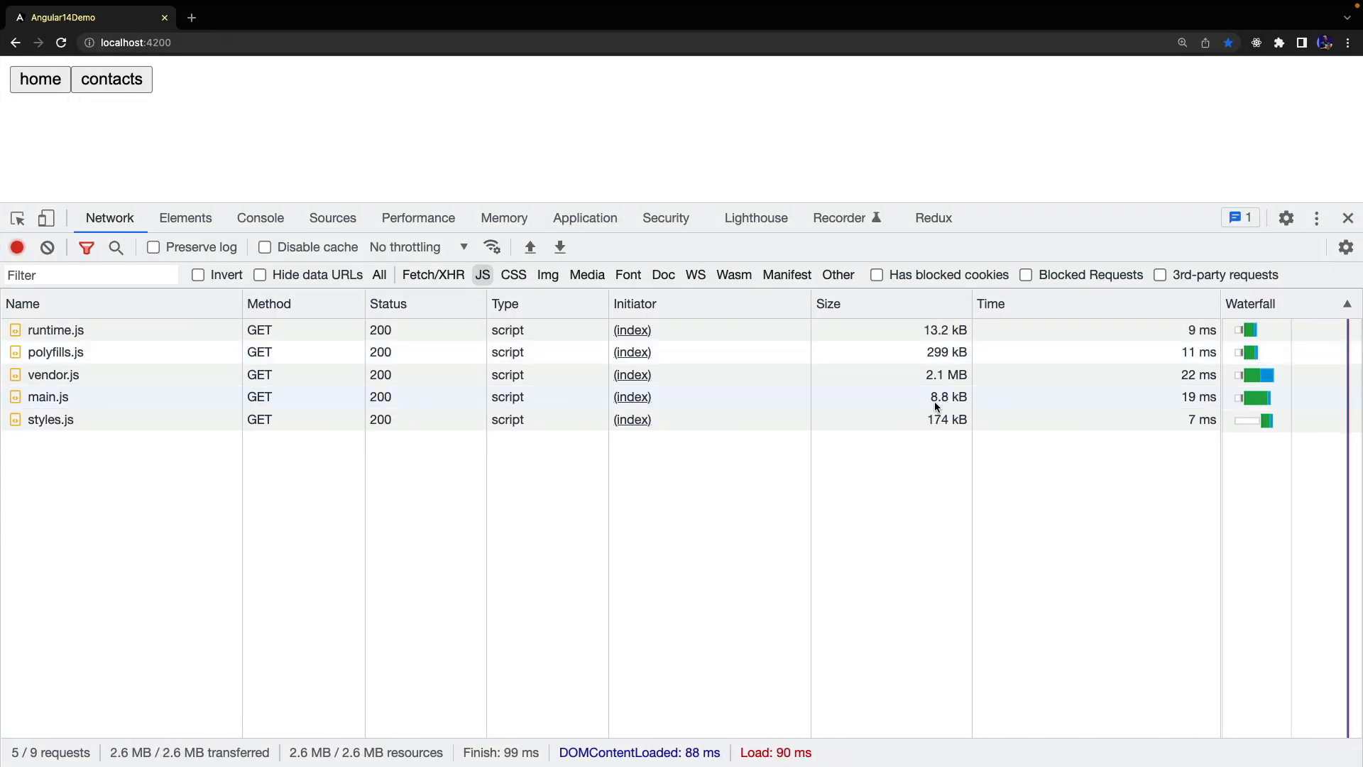
click(40, 79)
click(111, 79)
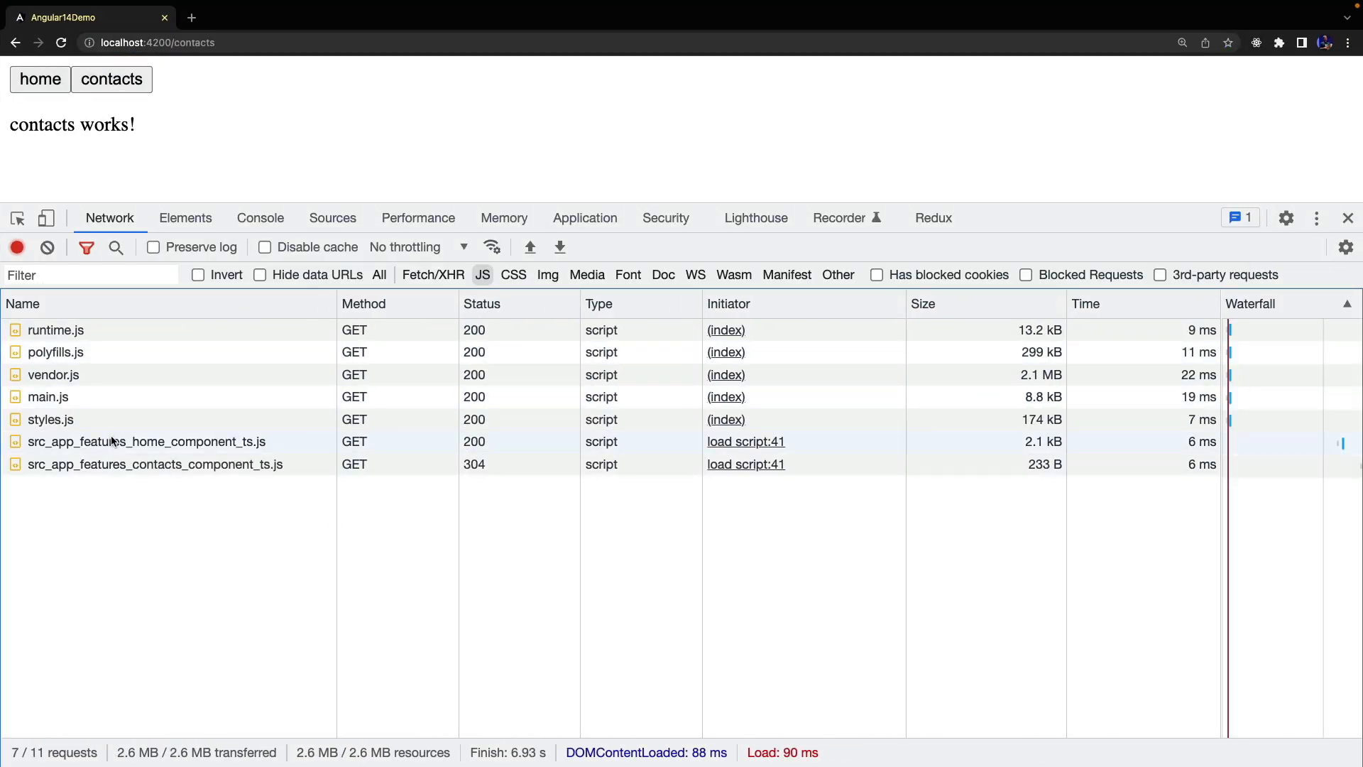
click(40, 79)
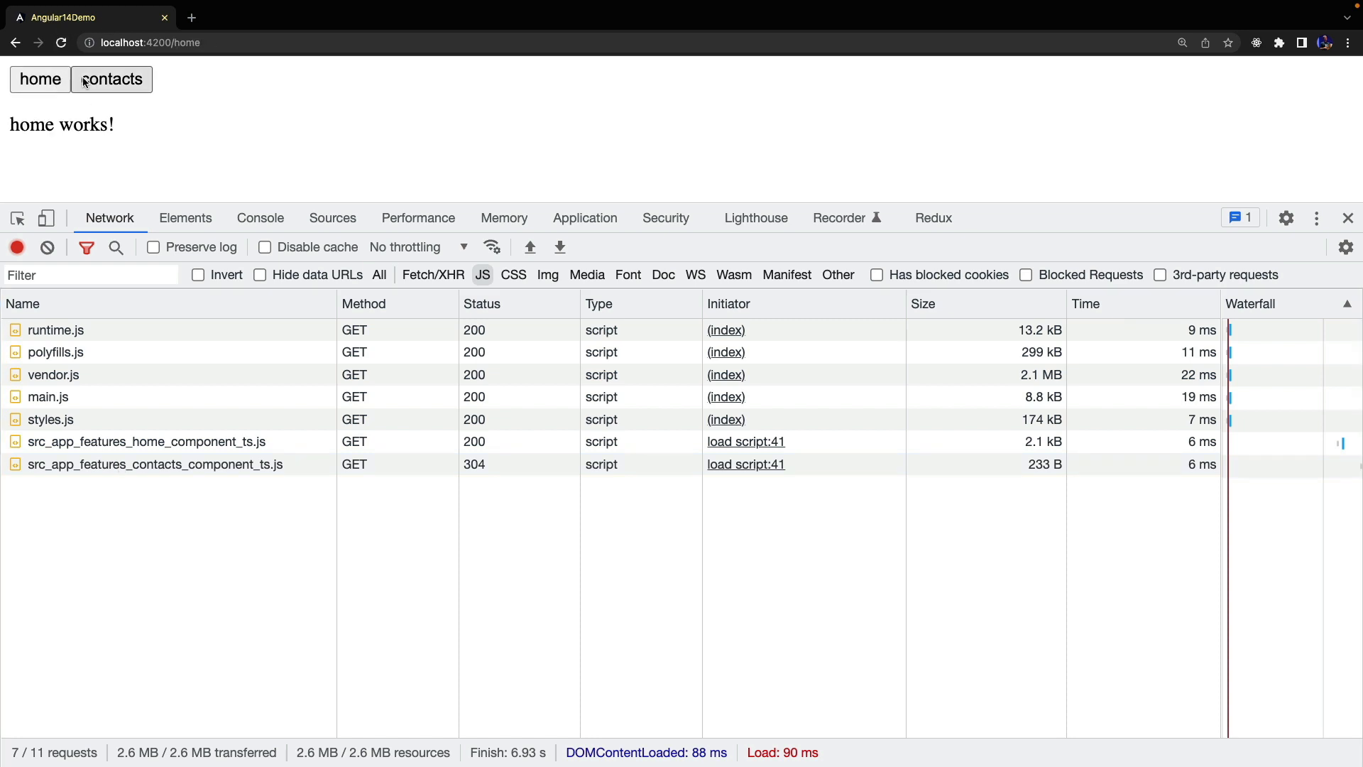
Add title: 'Homepage' and title: 'Contacts' to the two routes.
key(super+Tab)
click(443, 195)
text(, title: 'Homepage')
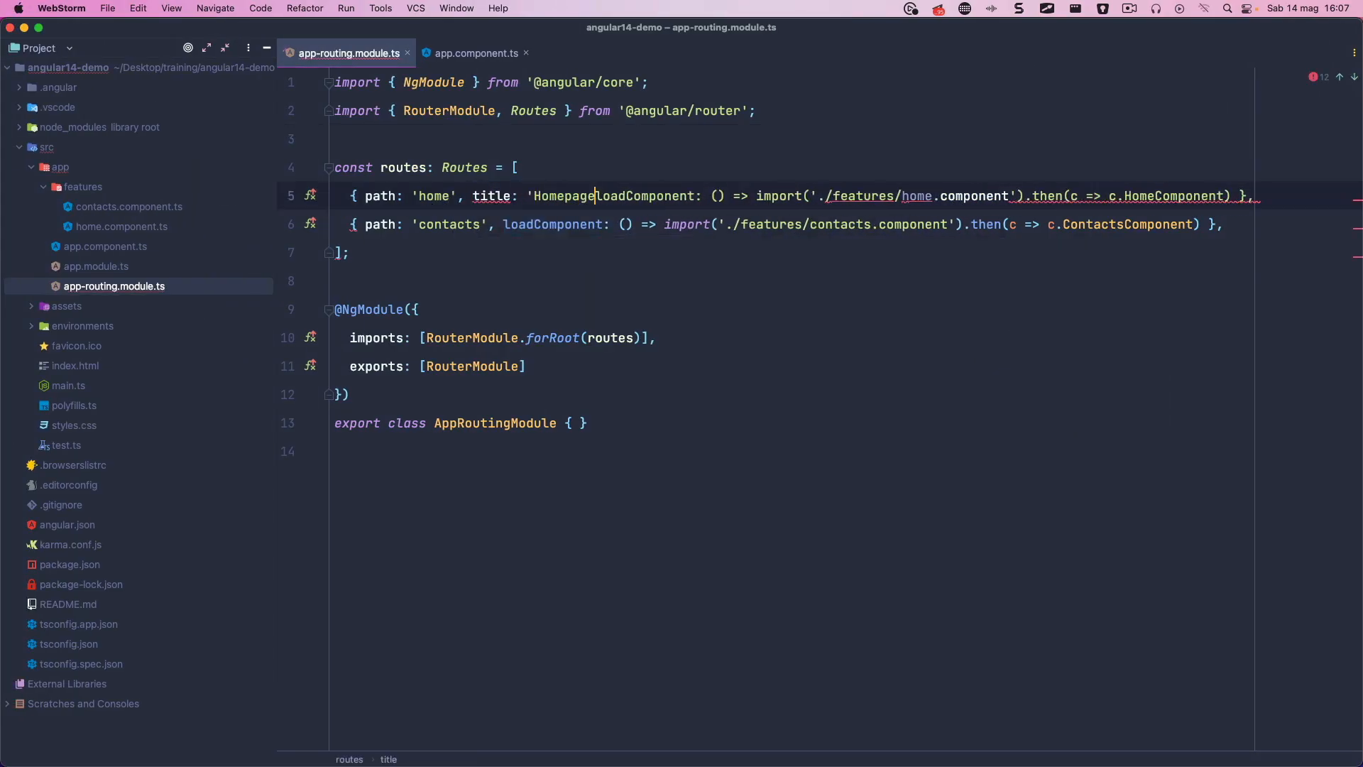
click(610, 224)
click(503, 224)
text(title: 'Contacts',)
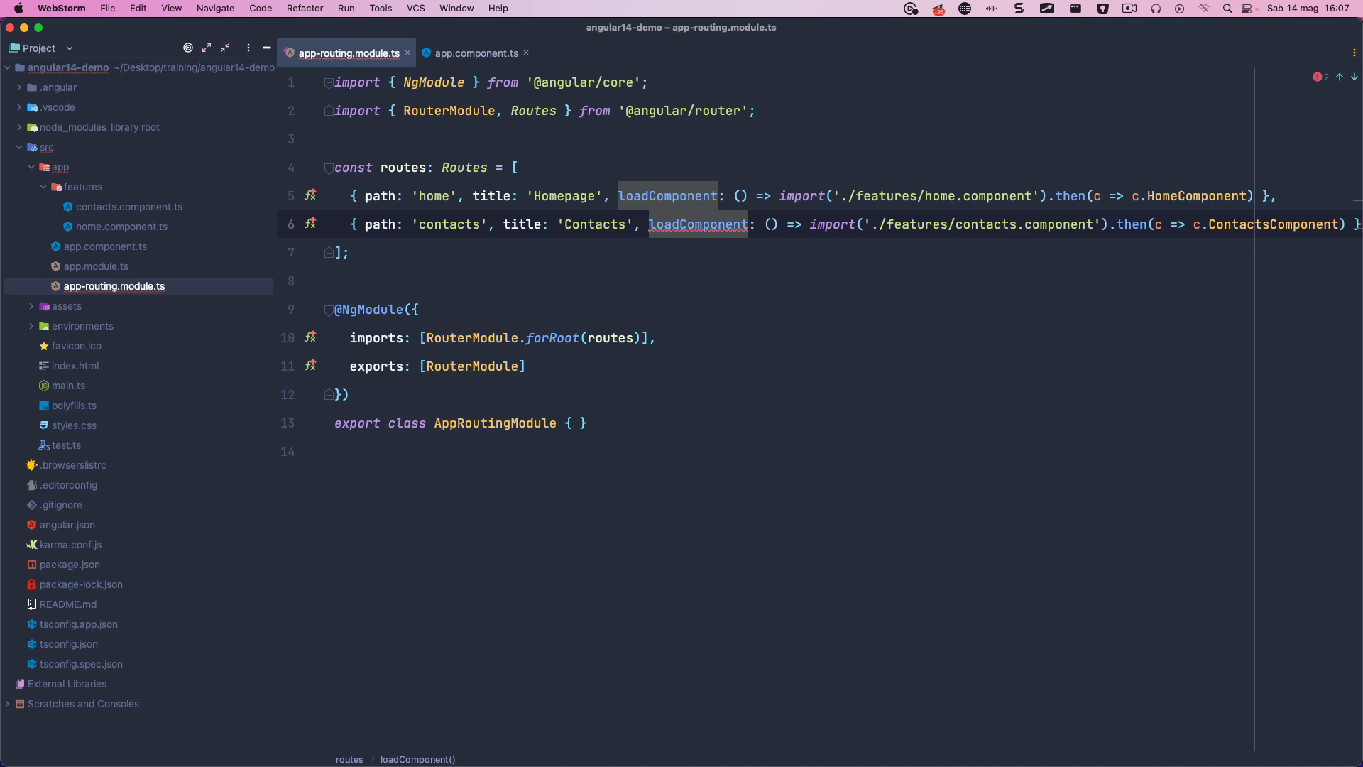
Check the Contacts and Homepage tab titles in Chrome, then return to WebStorm.
key(super+Tab)
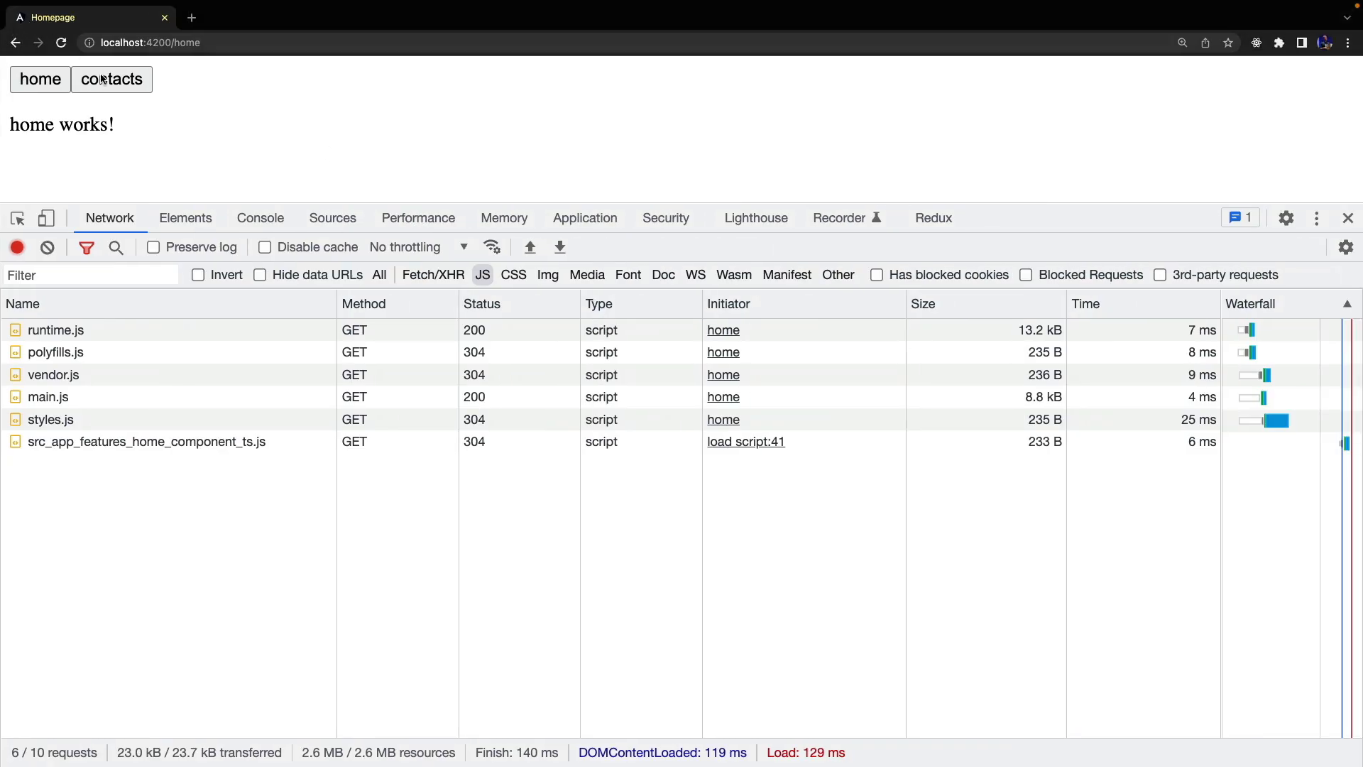
click(111, 79)
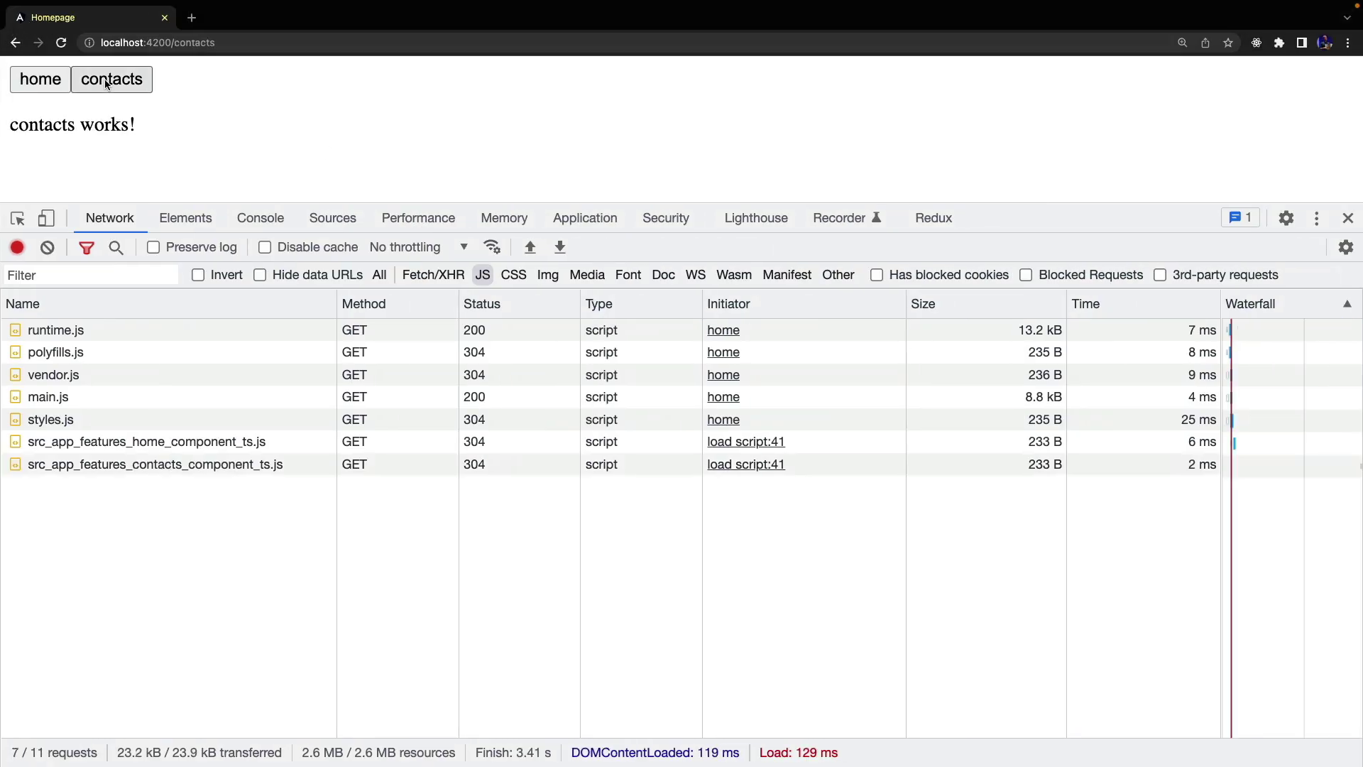
click(50, 90)
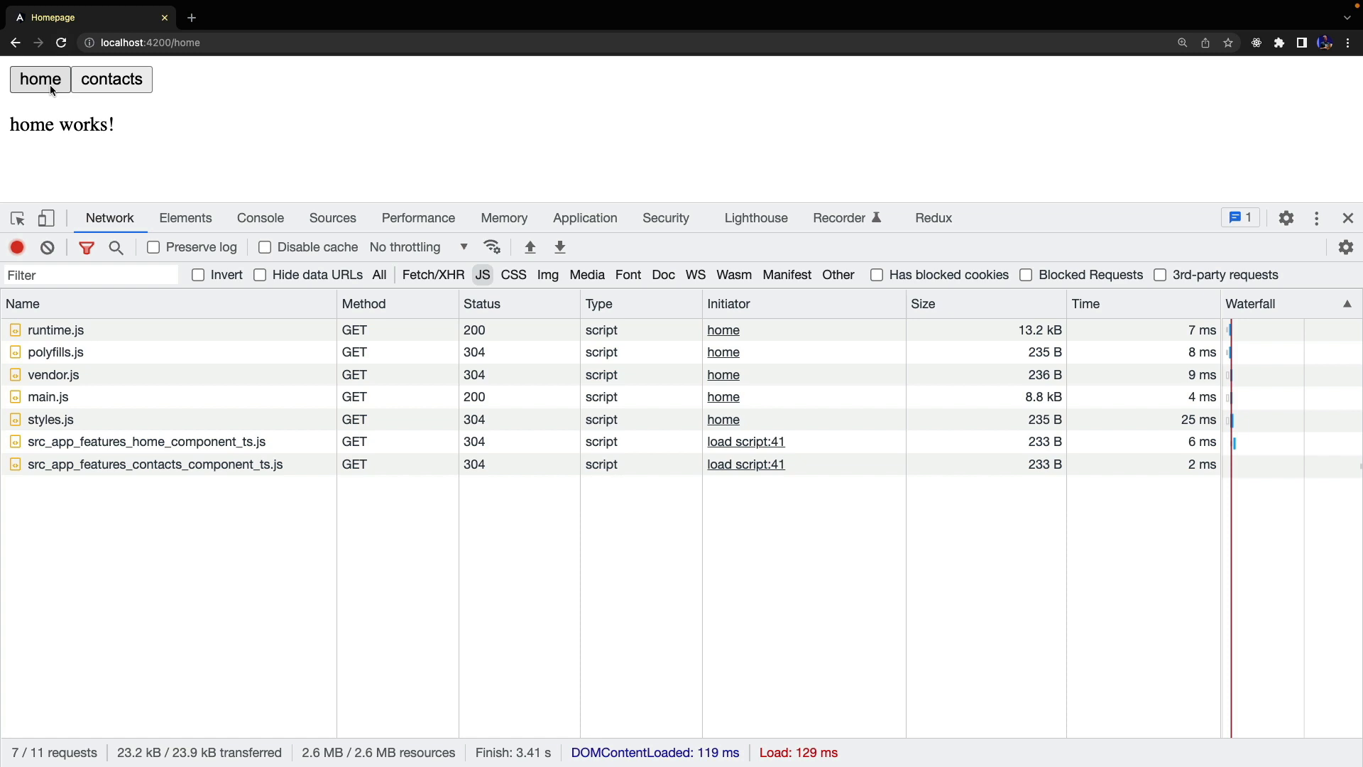
key(super+Tab)
Replace the home template with an <h1>{{title}}</h1> and an input [(ngModel)]="title", then test.
key(ctrl+Tab)
key(ctrl+Tab)
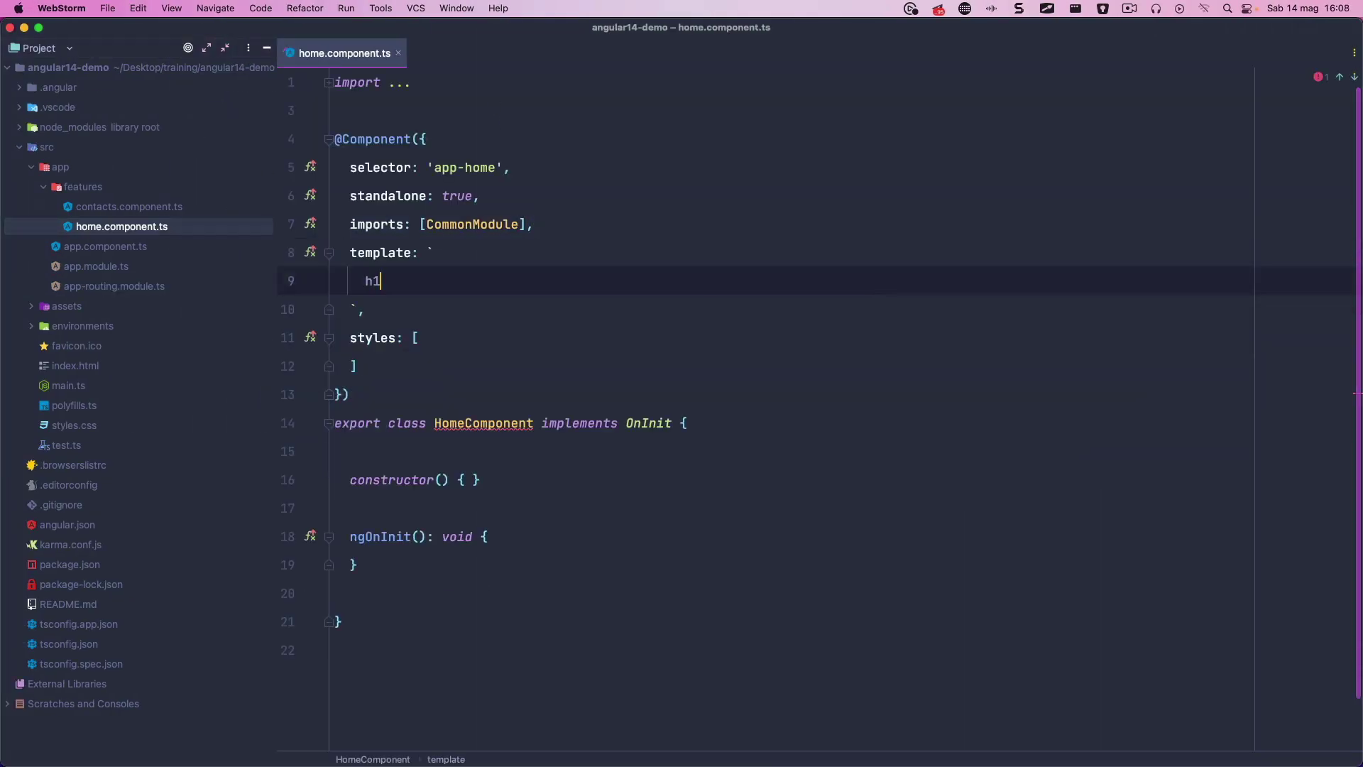
text(<h1>{{title}}</h1>)
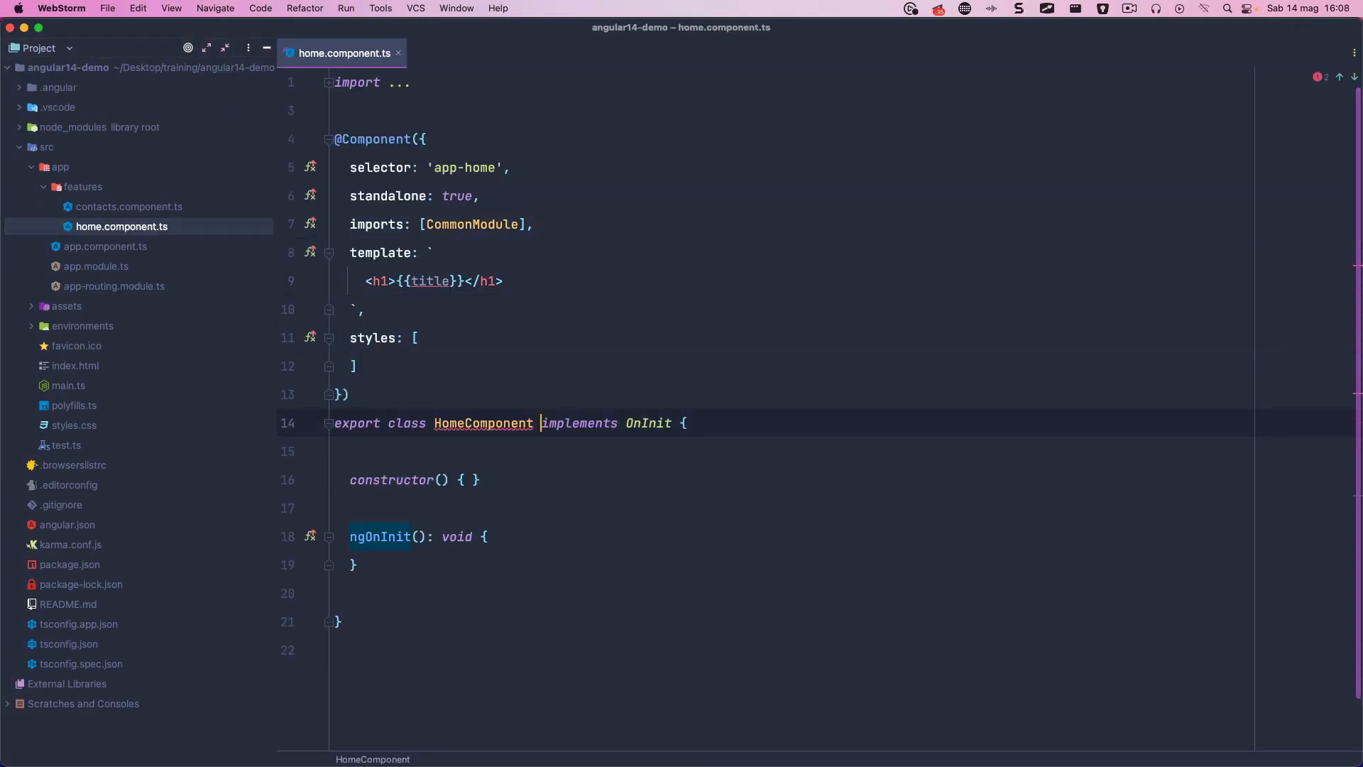
text(title = 'Homepage')
text(i)
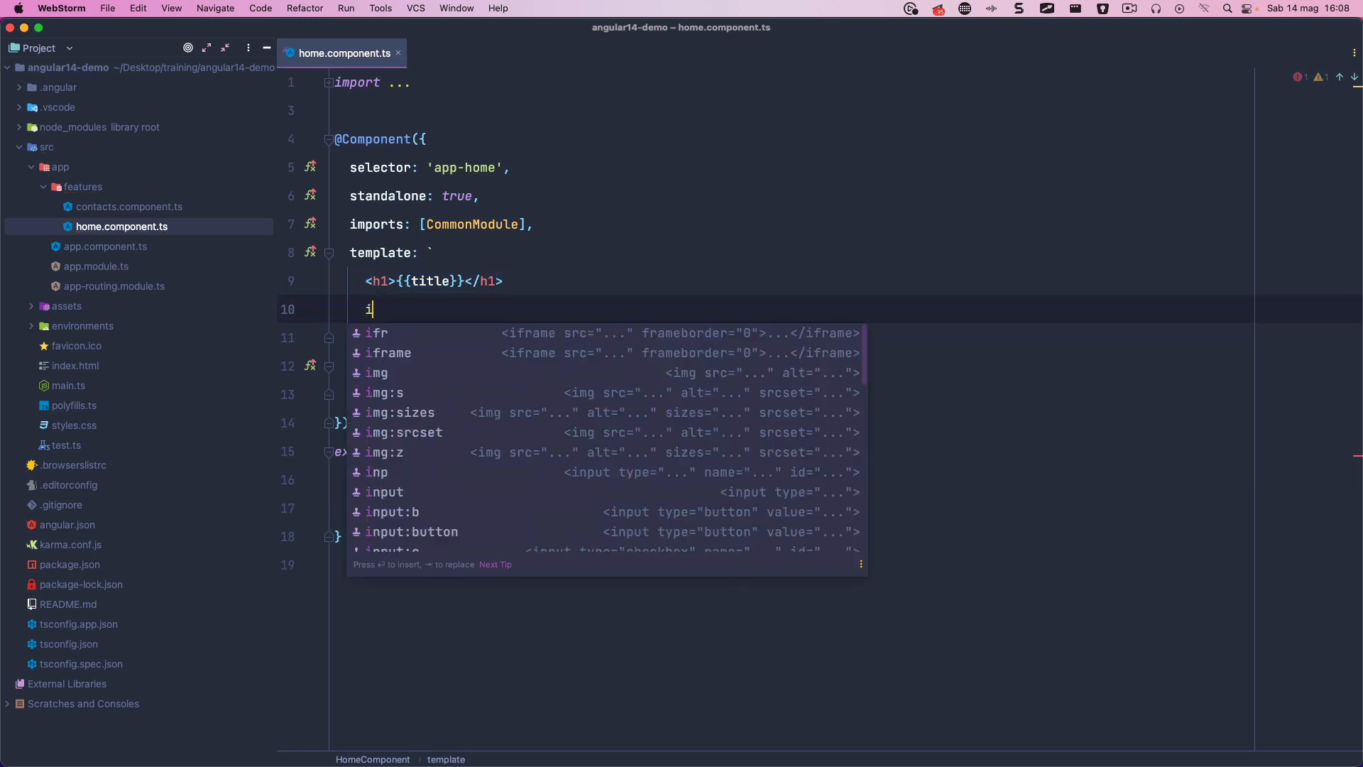
text(nput)
key(Tab)
text(text)
key(Tab)
text(ngModel)
key(Down)
key(Down)
key(Down)
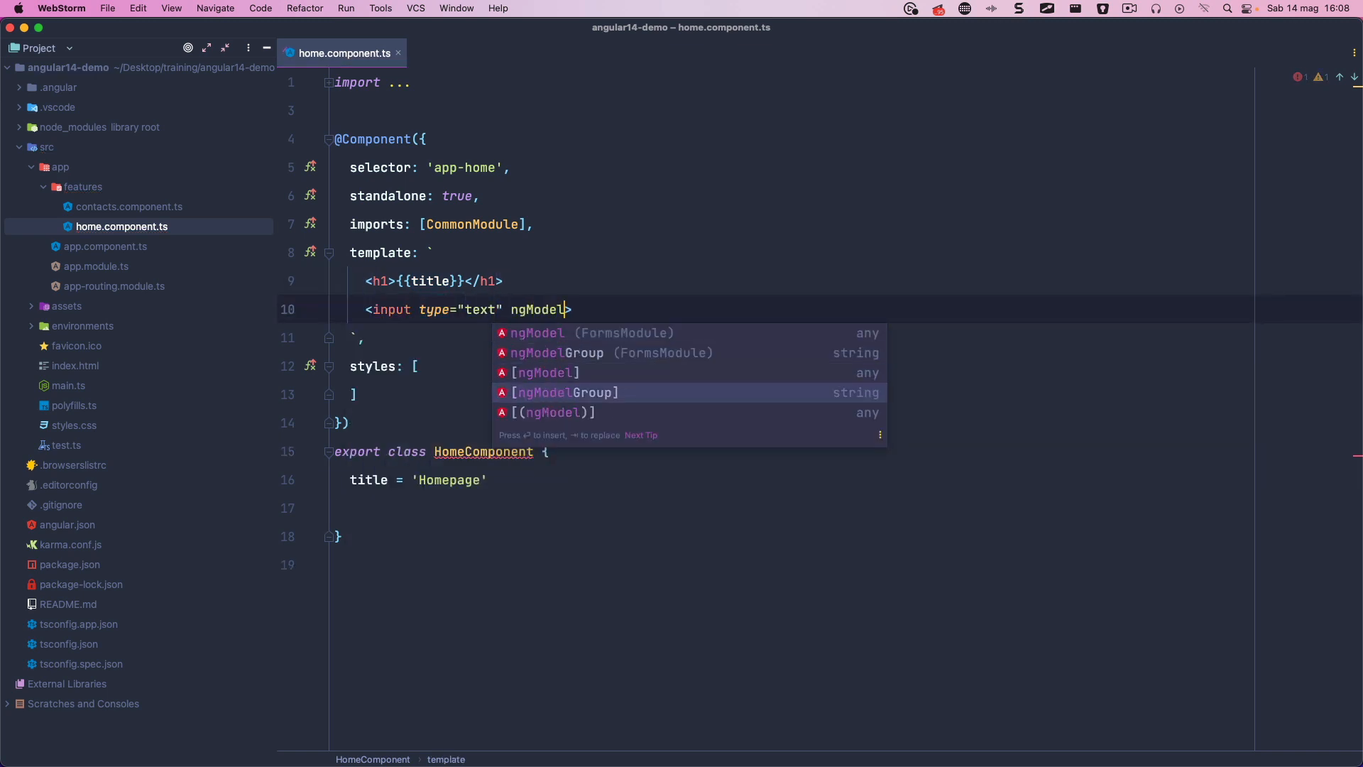
key(Down)
key(Return)
key(Return)
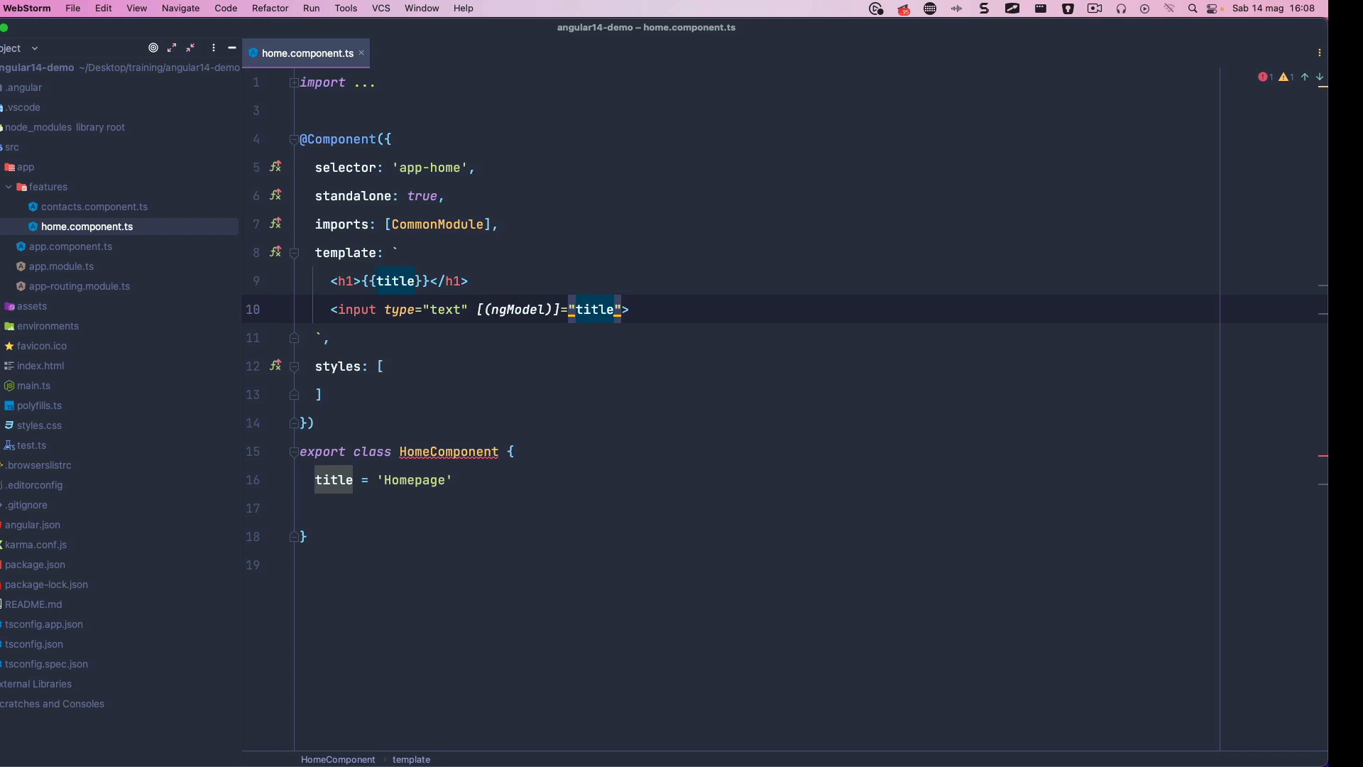
key(super+Tab)
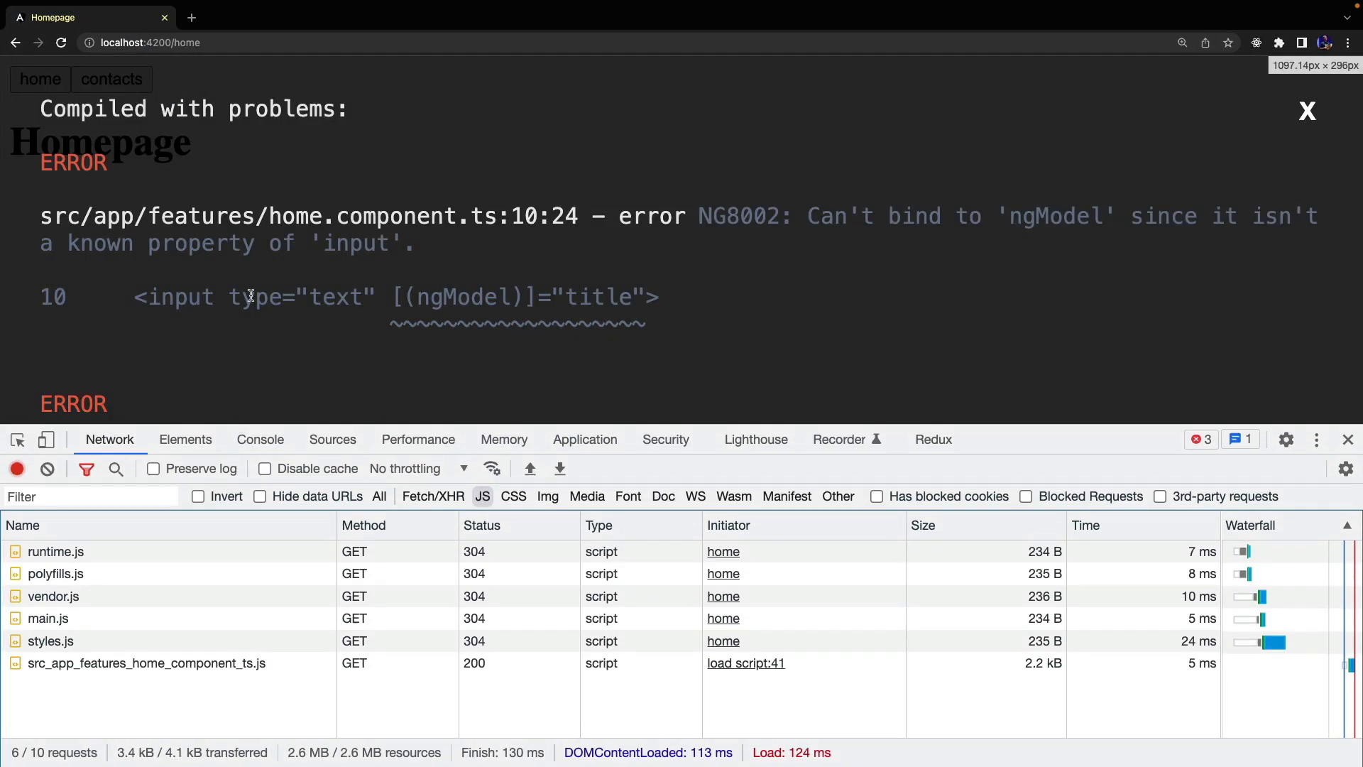
Add FormsModule to the component imports and retest the title-bound input in Chrome.
key(super+Tab)
click(519, 223)
text(, FormsModule],)
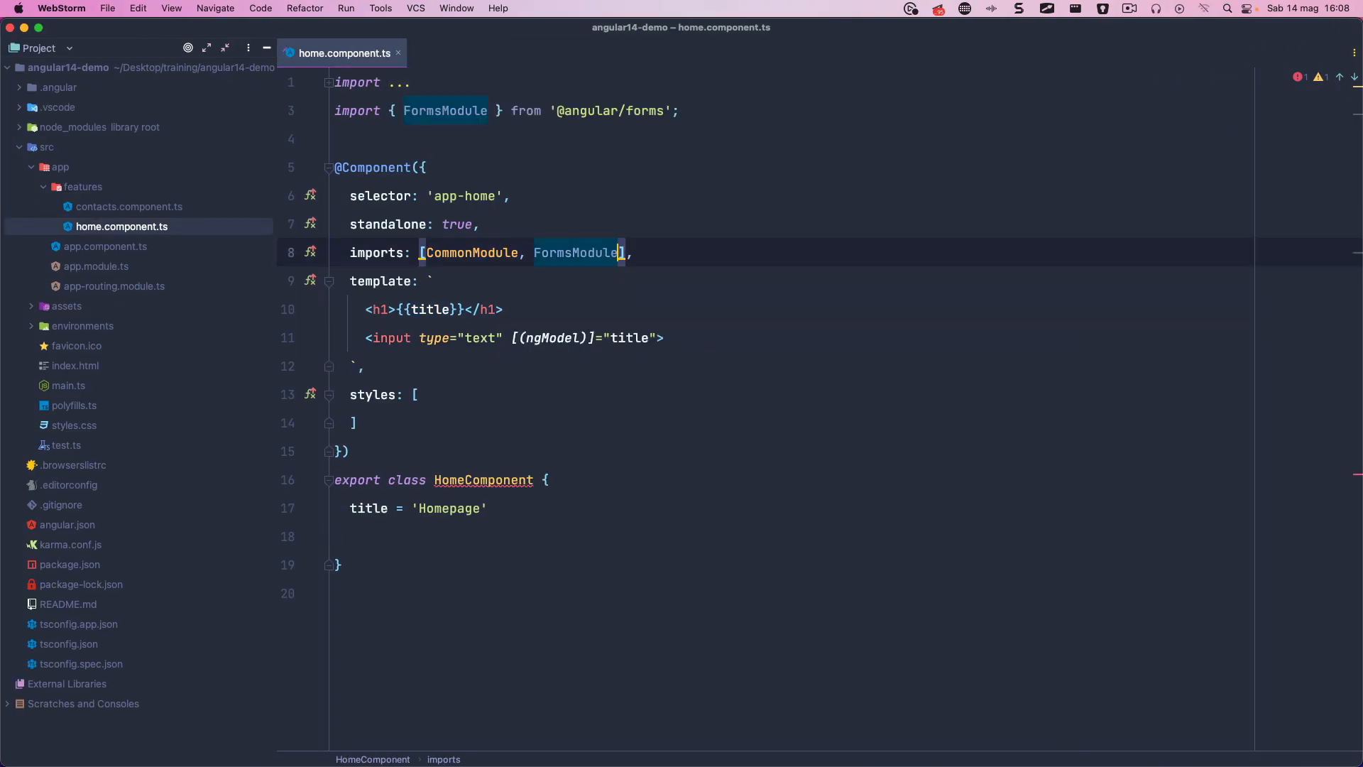
key(Return)
key(super+Tab)
click(104, 205)
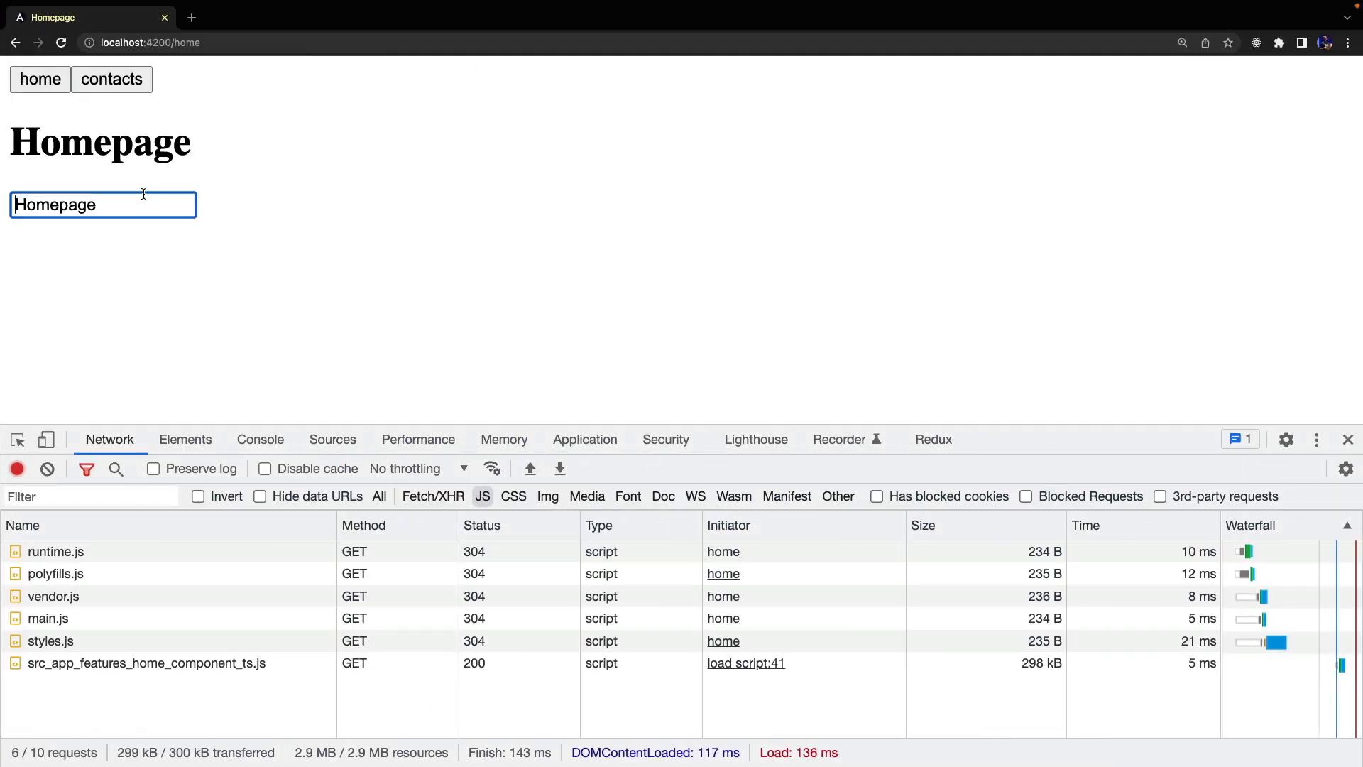